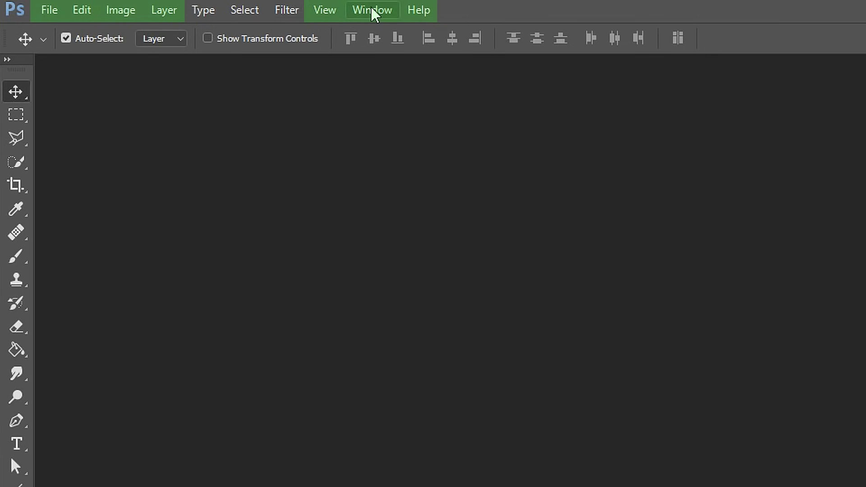
pyautogui.click(419, 11)
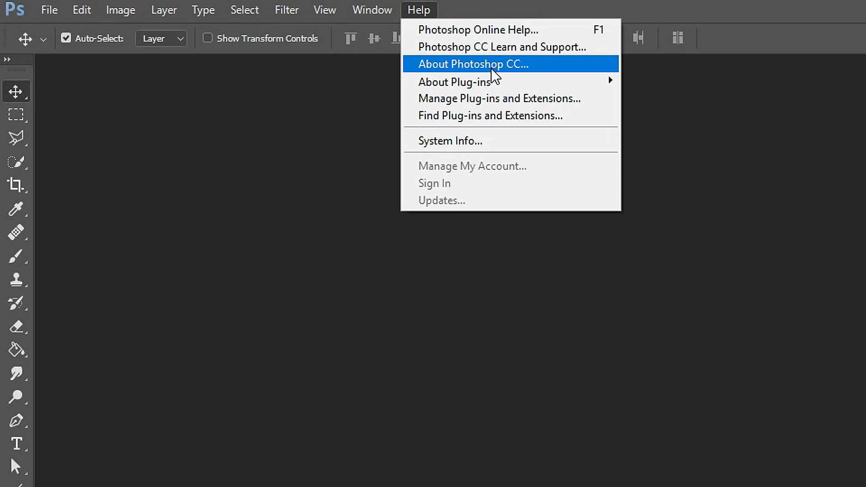
pyautogui.click(418, 10)
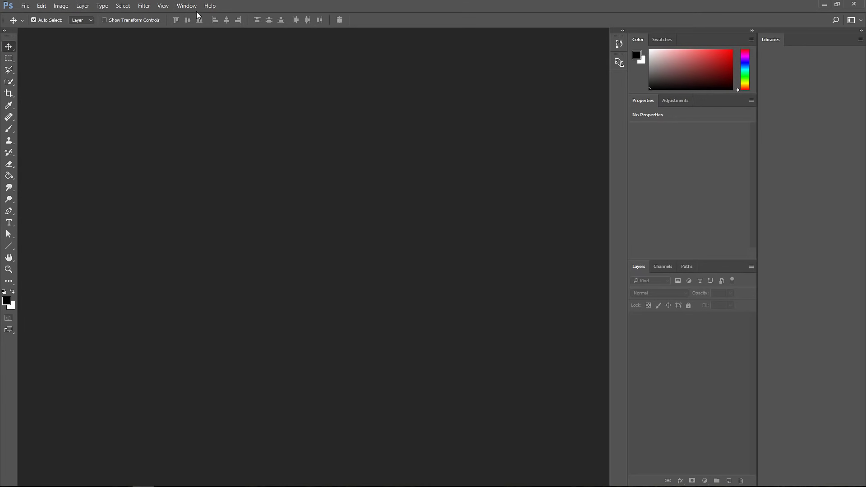
pyautogui.click(188, 6)
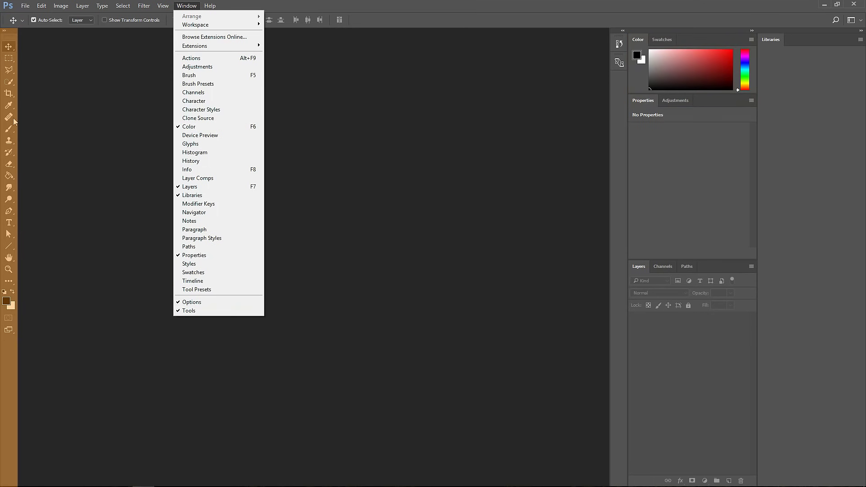
pyautogui.moveTo(244, 25)
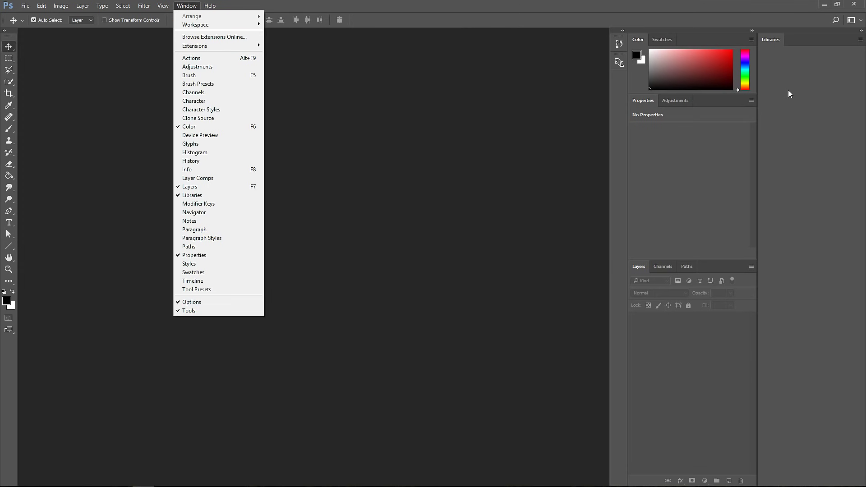
pyautogui.press('Right')
pyautogui.press('Escape')
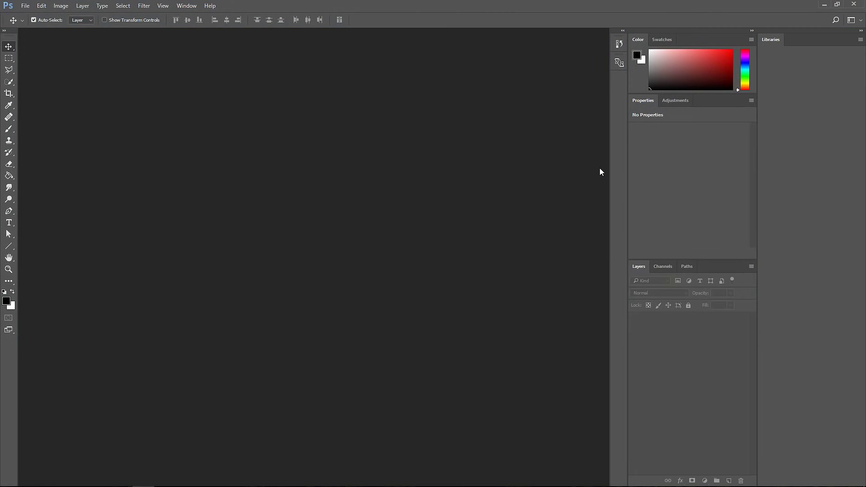
# Close the Libraries panel to give the workspace more room.
pyautogui.rightClick(821, 44)
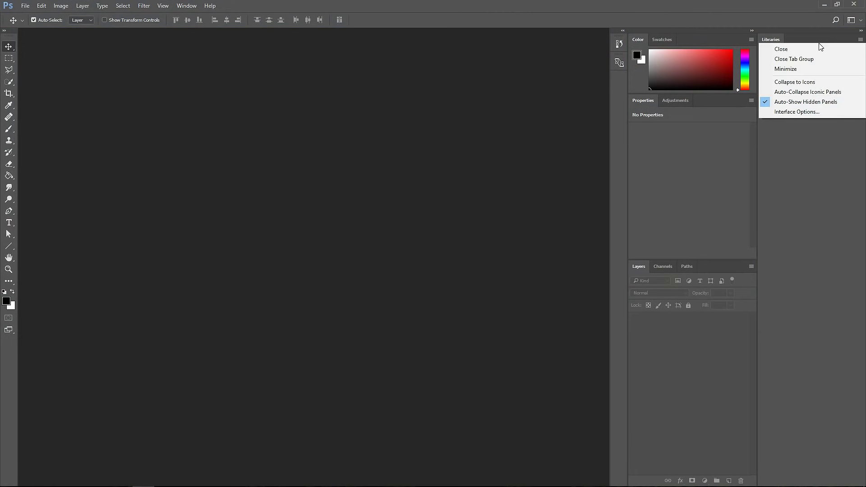
pyautogui.click(816, 125)
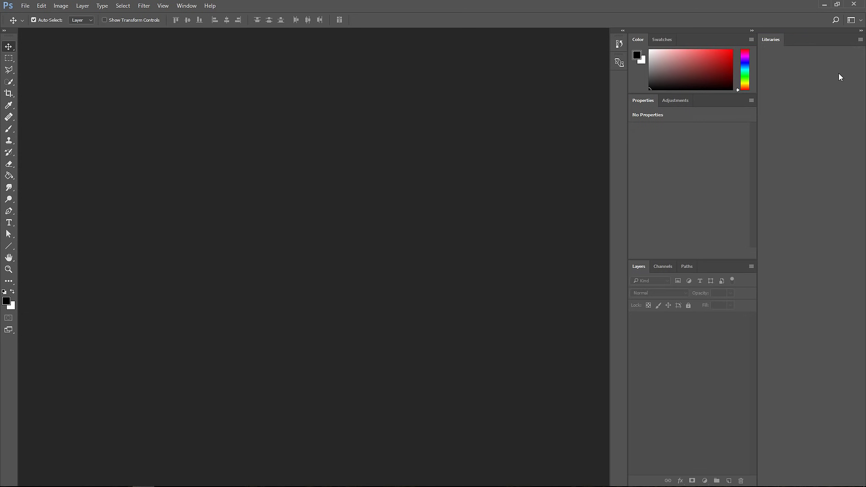
pyautogui.click(862, 42)
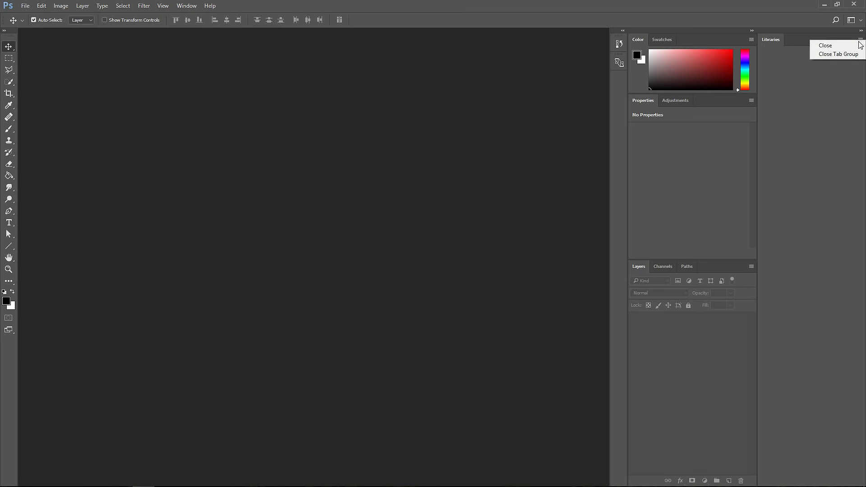
pyautogui.click(828, 45)
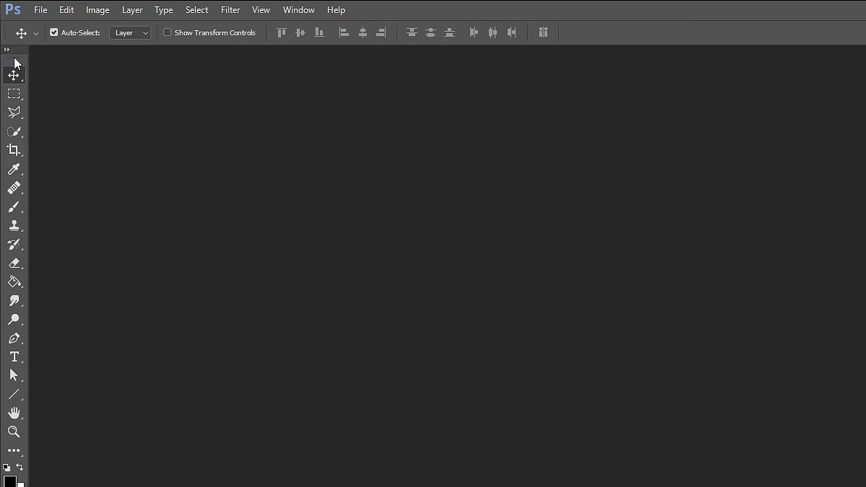
# Undock the Tools panel so it floats over the workspace and switch it to two columns.
pyautogui.moveTo(15, 57); pyautogui.dragTo(140, 93)
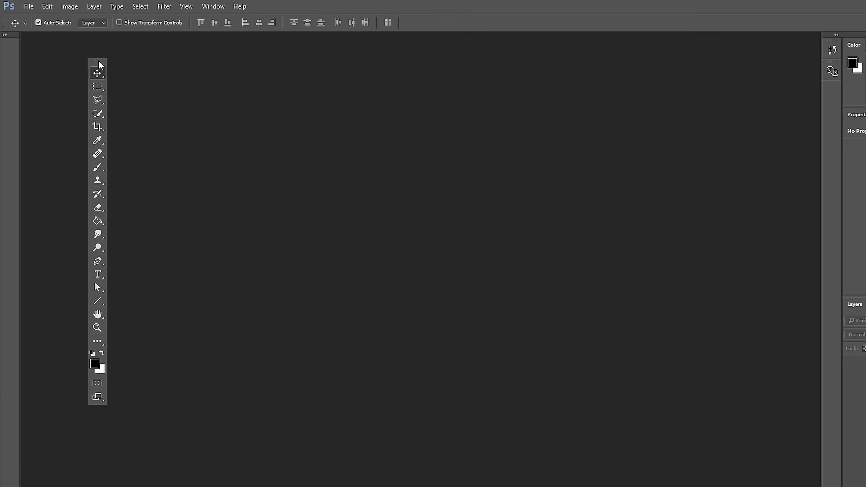
pyautogui.moveTo(99, 62); pyautogui.dragTo(54, 53)
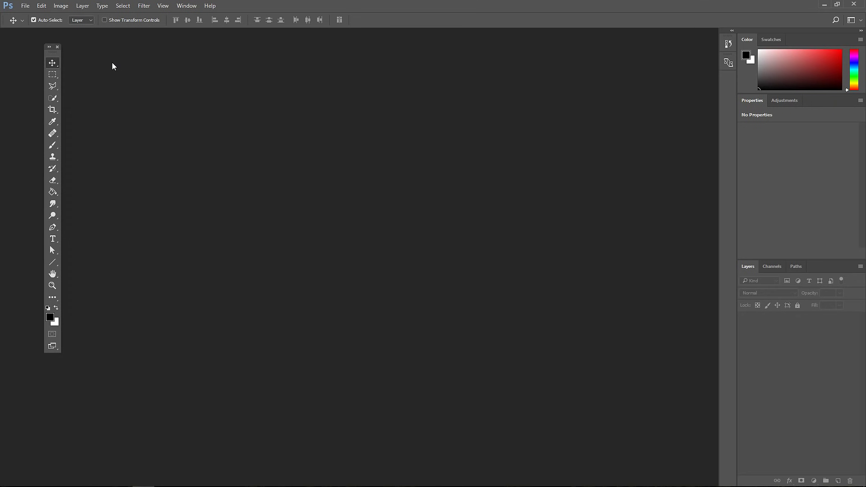
pyautogui.click(49, 47)
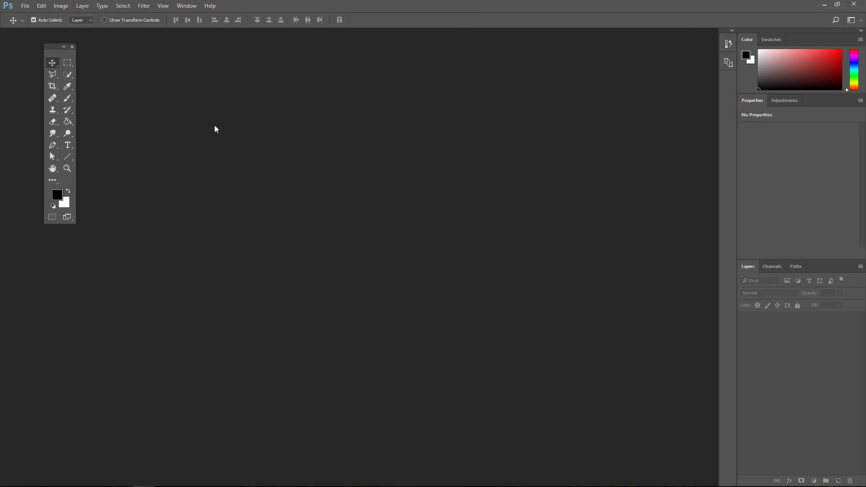
# Reposition the floating Tools panel in the workspace and make the Color panel taller.
pyautogui.moveTo(62, 49); pyautogui.dragTo(847, 58)
pyautogui.moveTo(801, 177); pyautogui.dragTo(801, 122)
pyautogui.moveTo(701, 34); pyautogui.dragTo(327, 107)
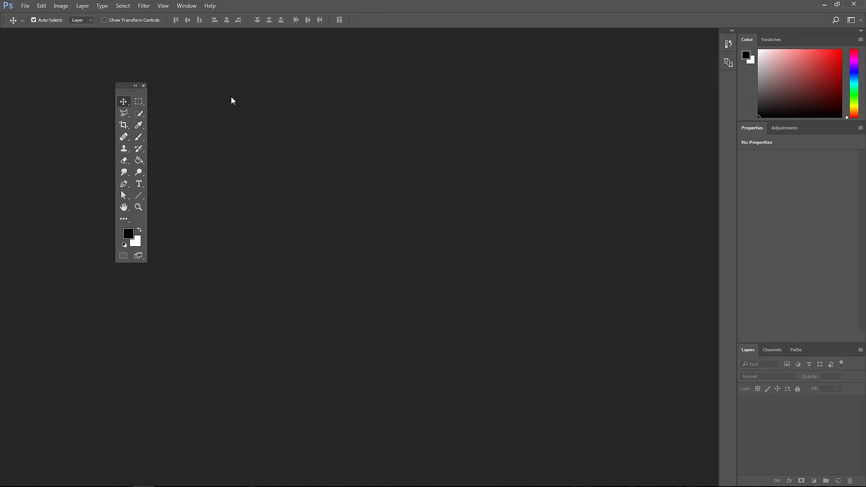
# Close the floating Tools panel and bring it back into the workspace.
pyautogui.click(143, 85)
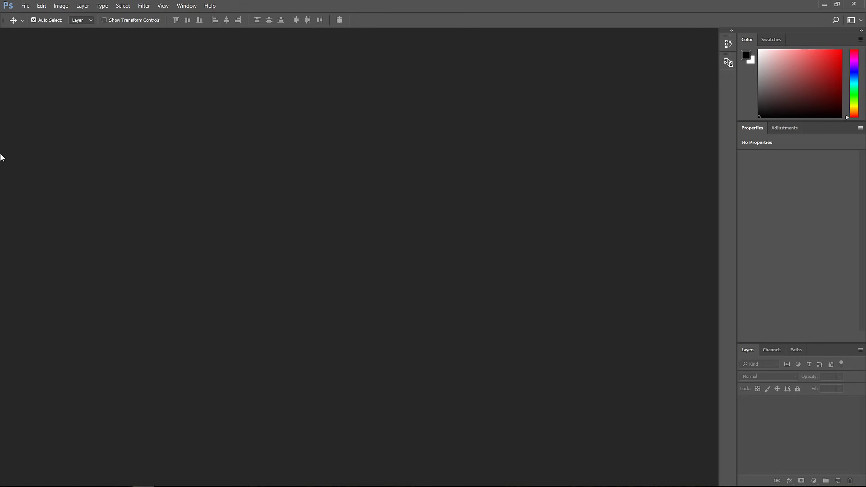
pyautogui.click(186, 5)
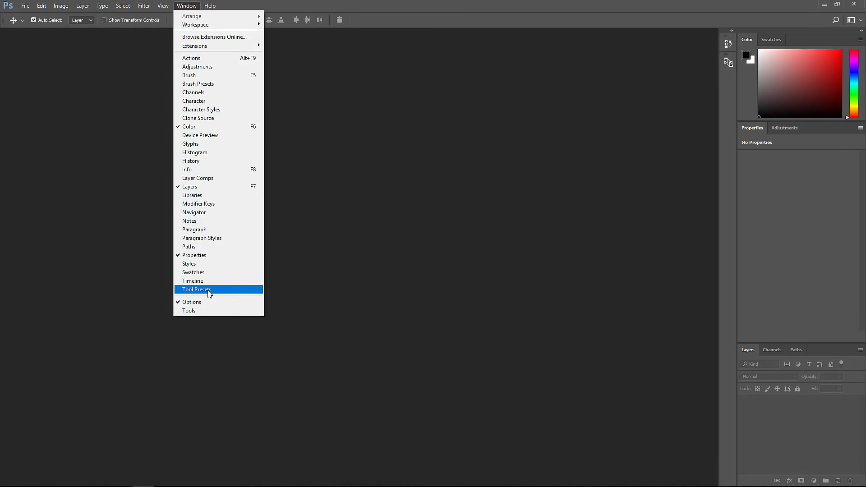
pyautogui.click(208, 312)
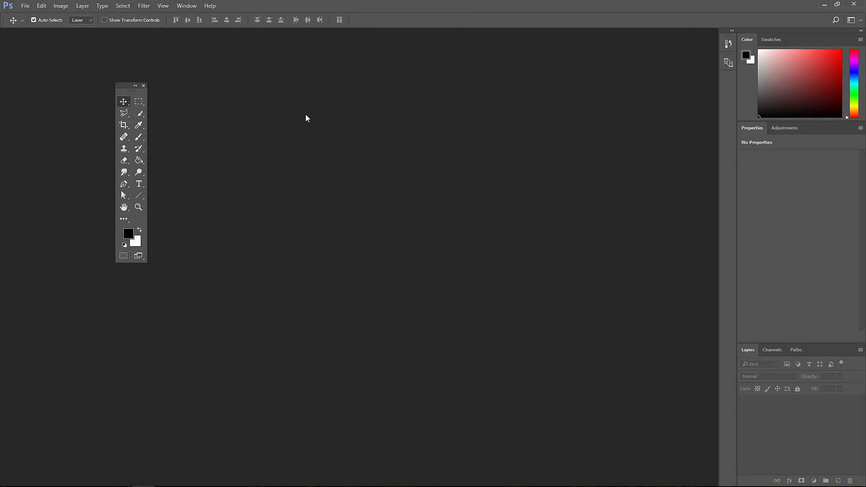
# Dock the Tools panel along the workspace's left edge in a single column and bring the Adjustments panel to the front.
pyautogui.moveTo(128, 87); pyautogui.dragTo(6, 87)
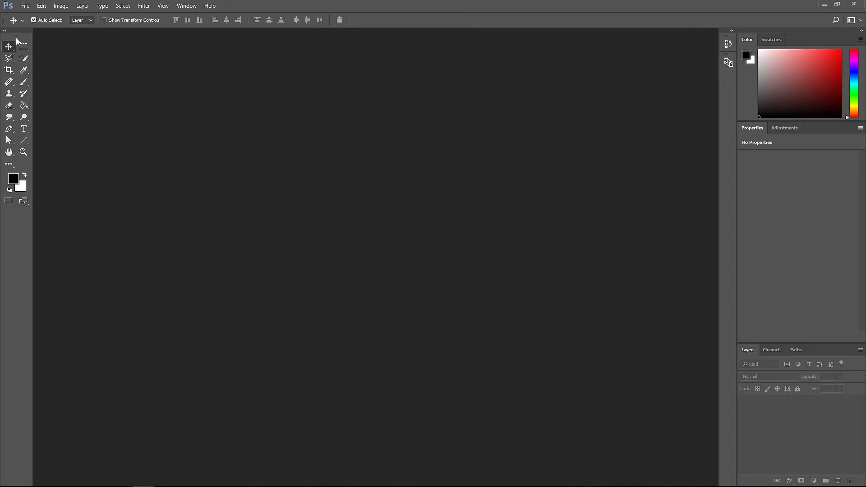
pyautogui.click(4, 30)
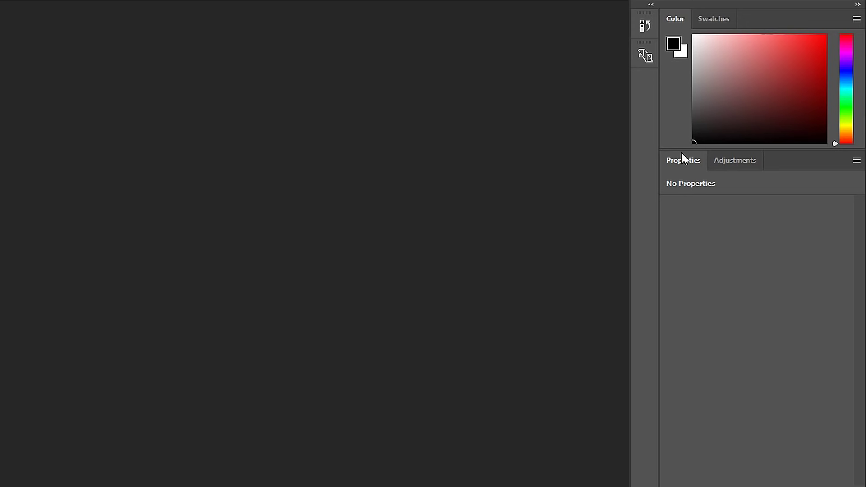
pyautogui.click(735, 163)
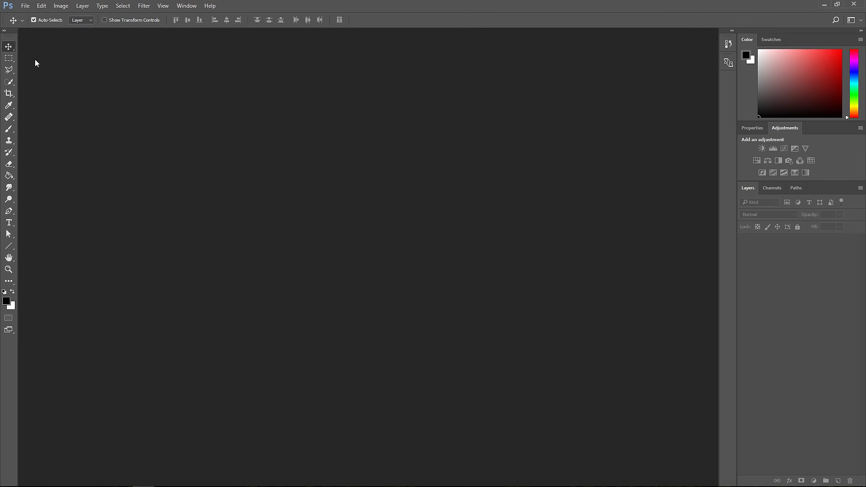
# Examine the option settings of the Quick Selection tool and the Pen tool, ending on the Move tool.
pyautogui.click(9, 83)
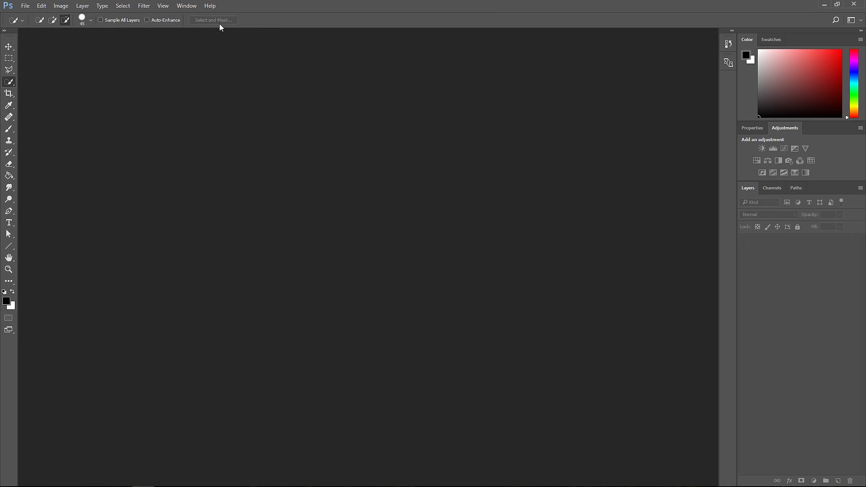
pyautogui.click(9, 211)
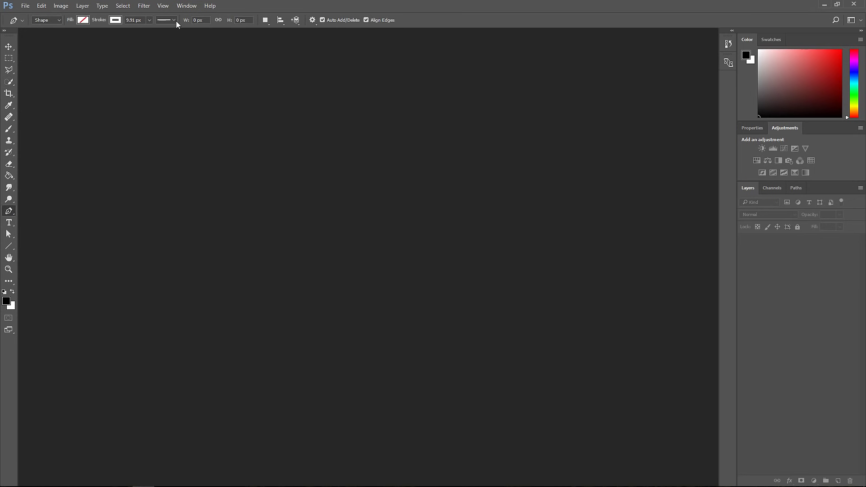
pyautogui.press('v')
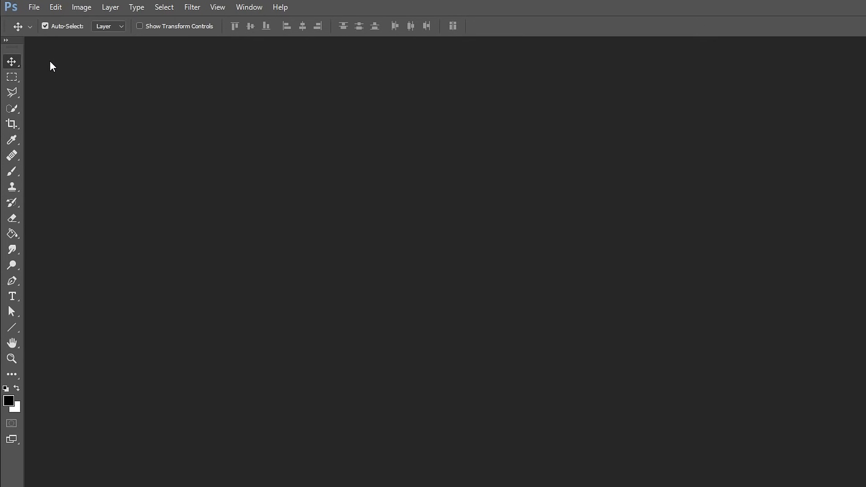
# Examine the tool variants grouped under the Move, Marquee, Lasso, Quick Selection and Crop tools.
pyautogui.rightClick(13, 61)
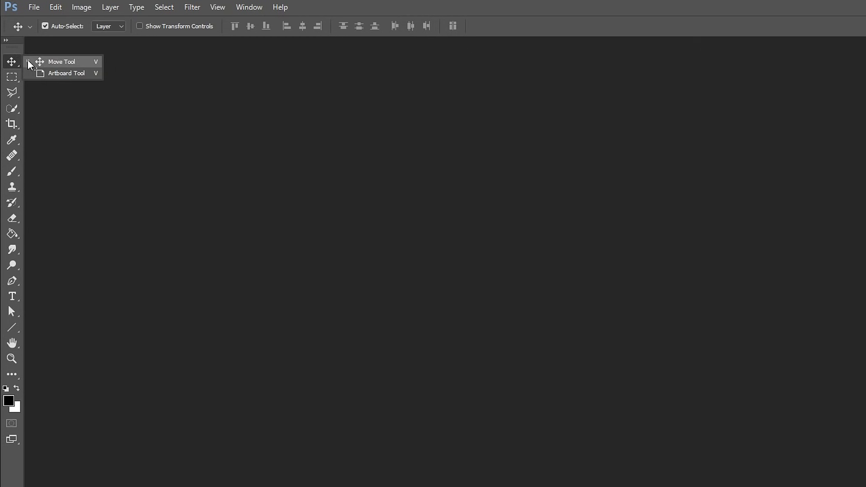
pyautogui.rightClick(13, 80)
pyautogui.rightClick(12, 95)
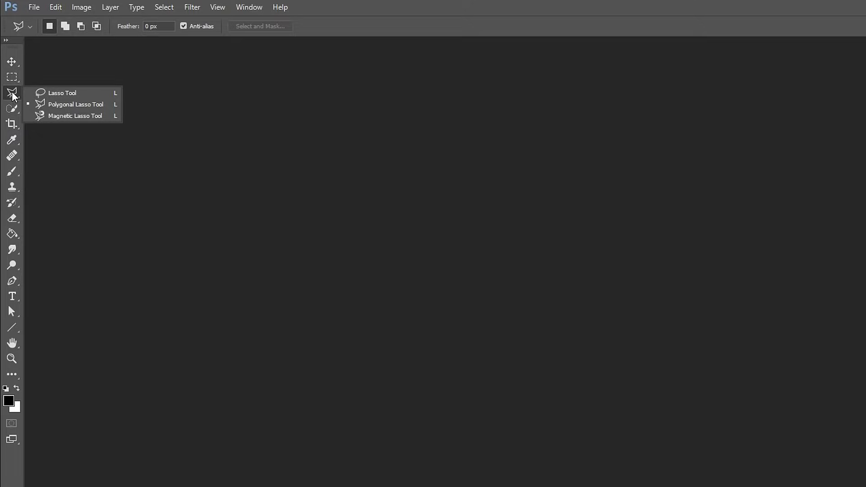
pyautogui.click(15, 107)
pyautogui.rightClick(15, 107)
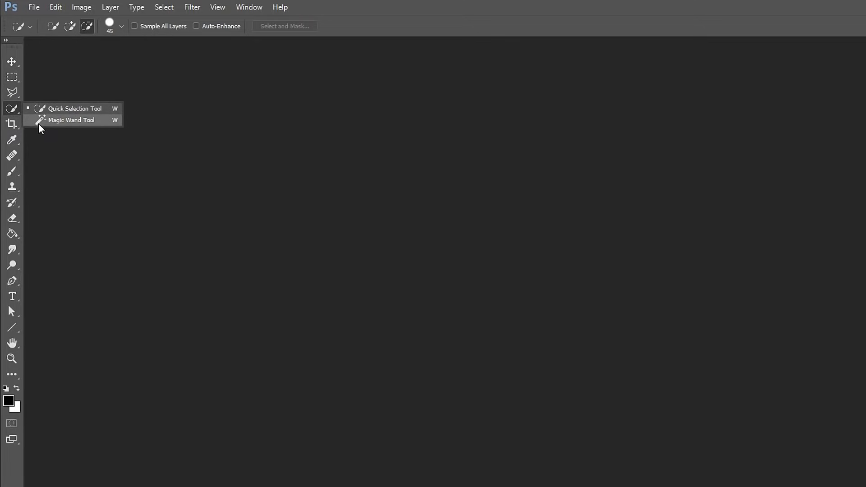
pyautogui.click(10, 126)
pyautogui.rightClick(11, 126)
# Start a new document from the Default Photoshop Size preset and switch its width and height units to pixels.
pyautogui.click(33, 8)
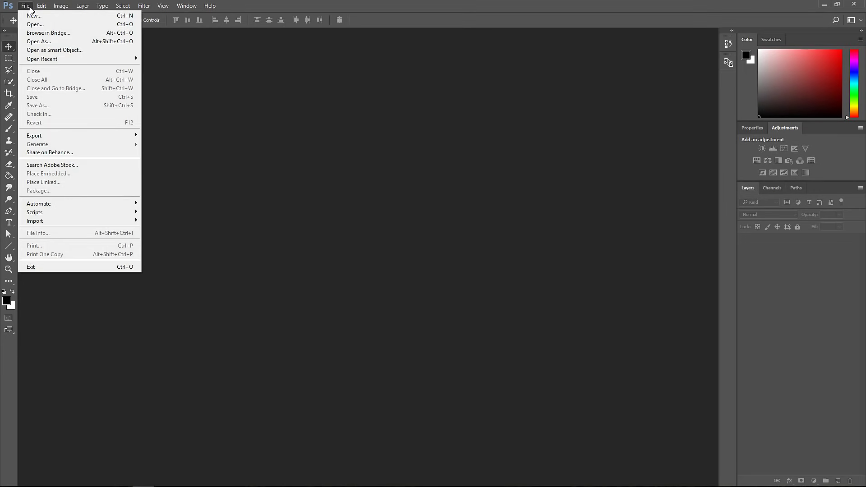
pyautogui.click(34, 15)
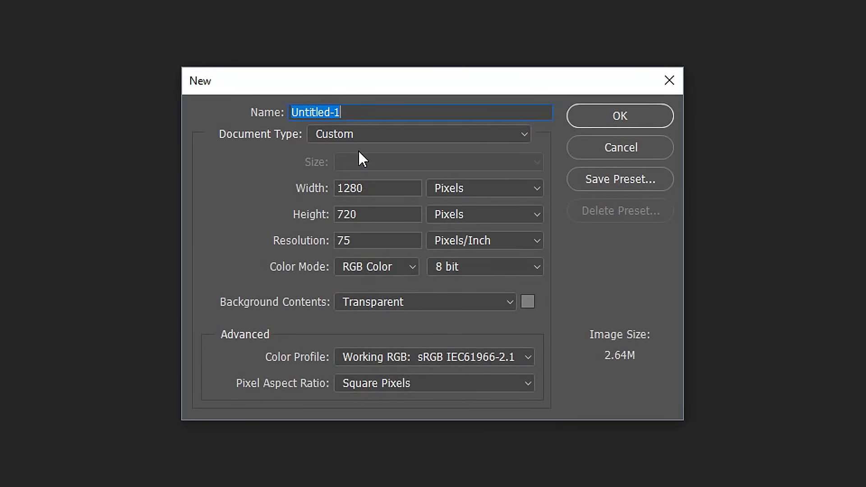
pyautogui.click(357, 138)
pyautogui.click(346, 160)
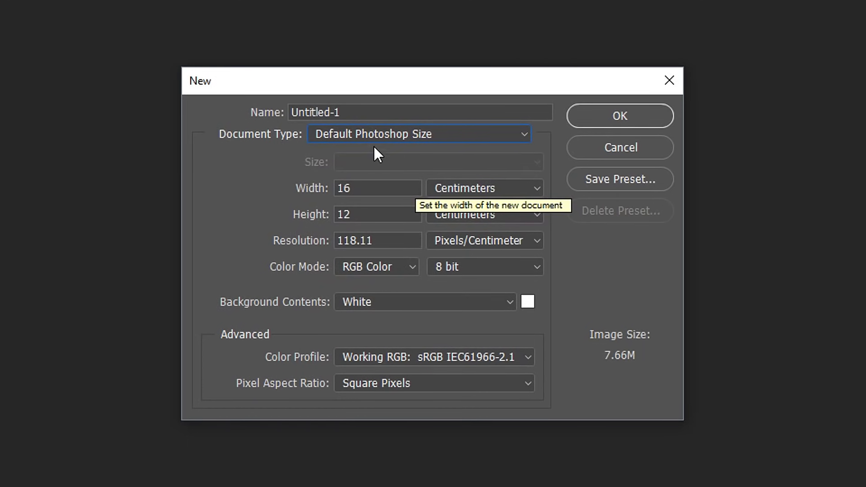
pyautogui.click(464, 191)
pyautogui.click(460, 203)
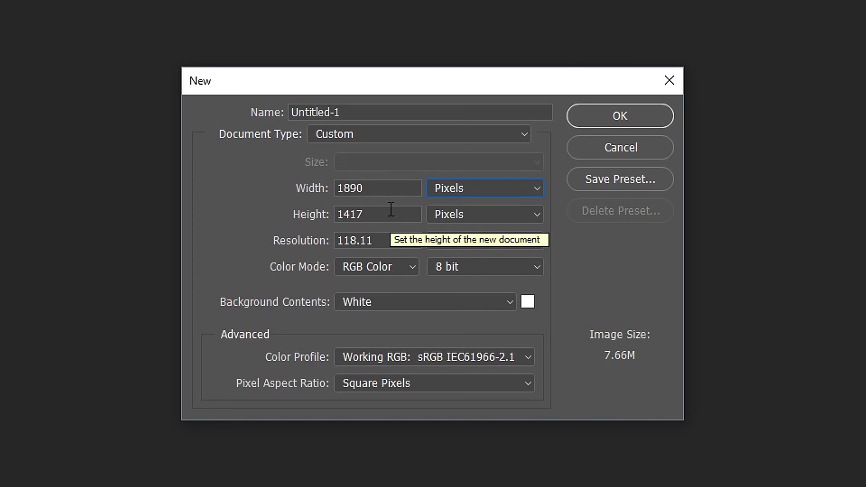
# Set the new document's width to 1920 pixels and its height to 1080 pixels.
pyautogui.doubleClick(375, 188)
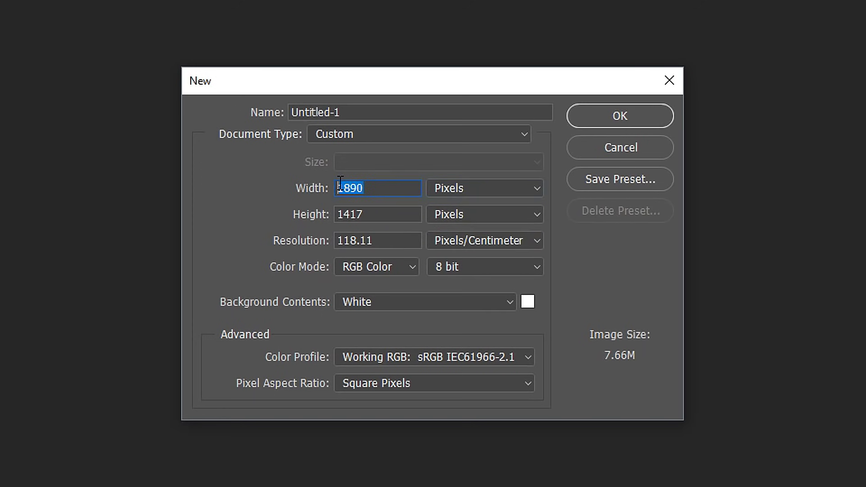
pyautogui.write('1280')
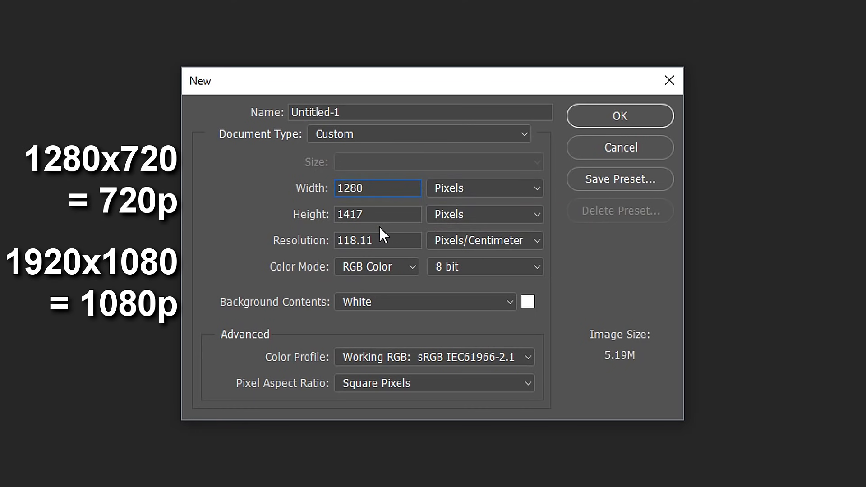
pyautogui.press('Tab')
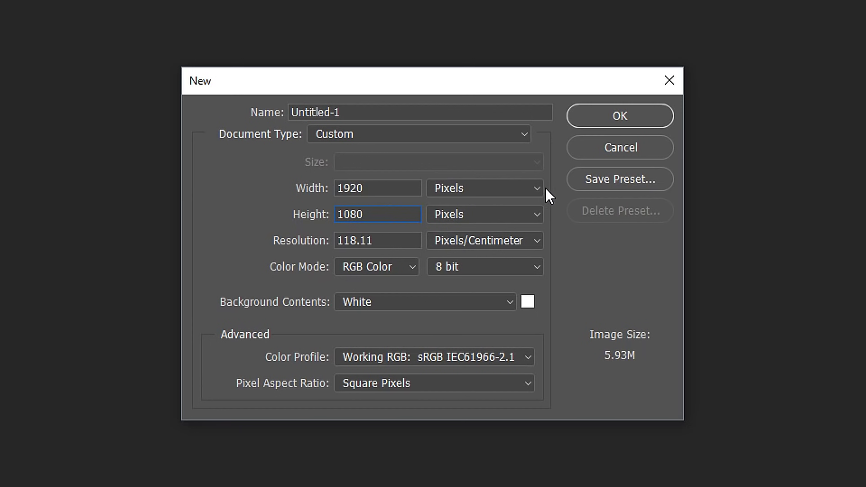
# Set the new document's resolution to 75 pixels/inch.
pyautogui.click(475, 239)
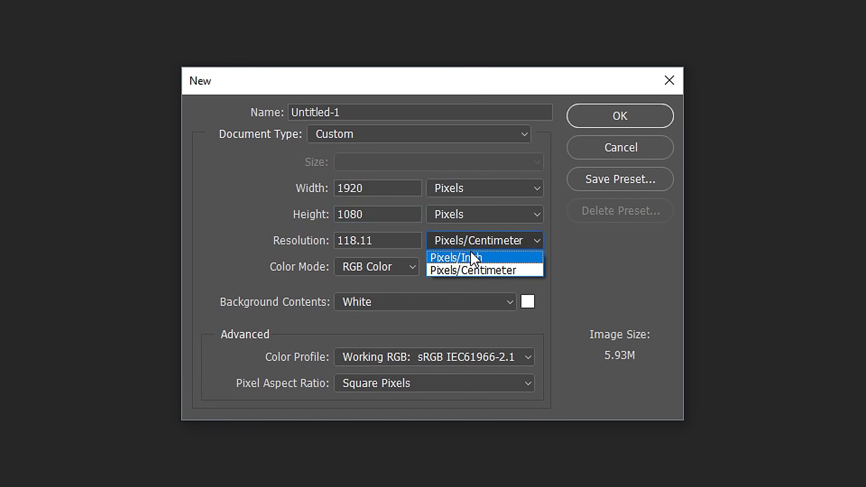
pyautogui.click(472, 256)
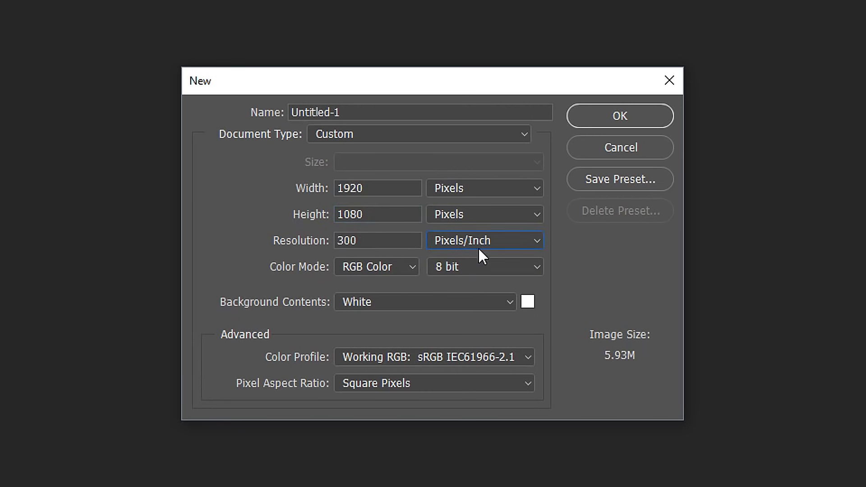
pyautogui.doubleClick(393, 240)
pyautogui.write('75')
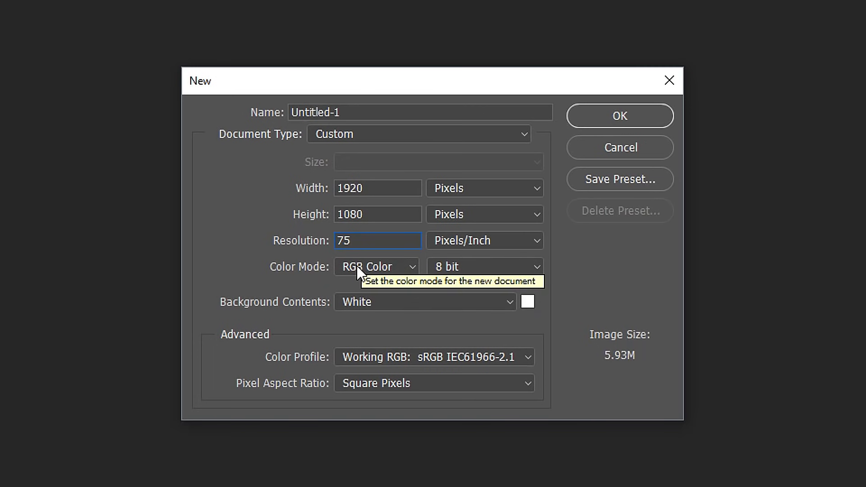
# Keep the new document's color depth at 8 bit and set its background contents to Transparent.
pyautogui.click(467, 269)
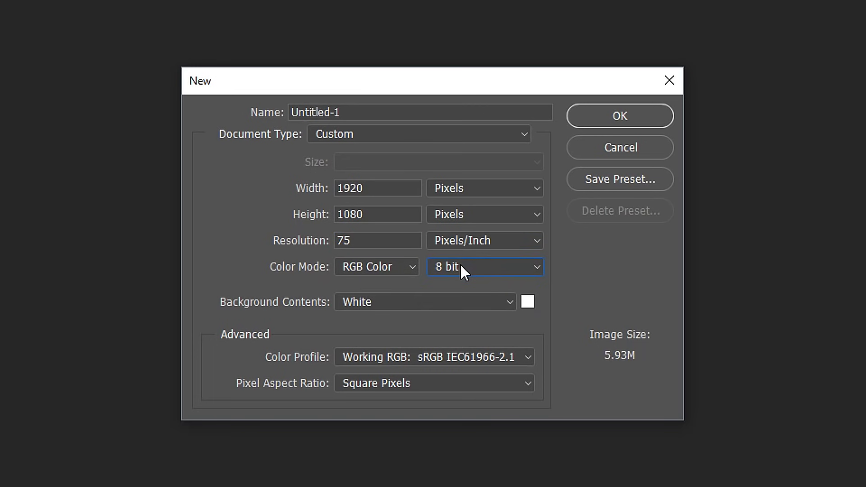
pyautogui.click(461, 266)
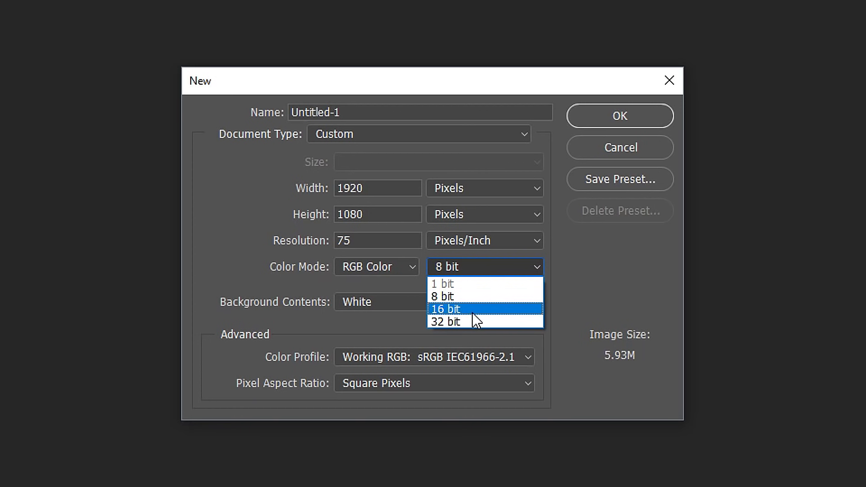
pyautogui.click(531, 298)
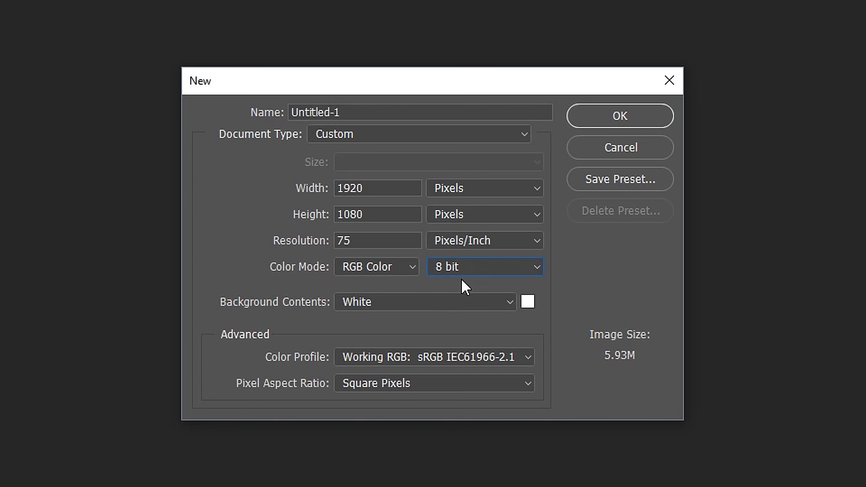
pyautogui.click(406, 305)
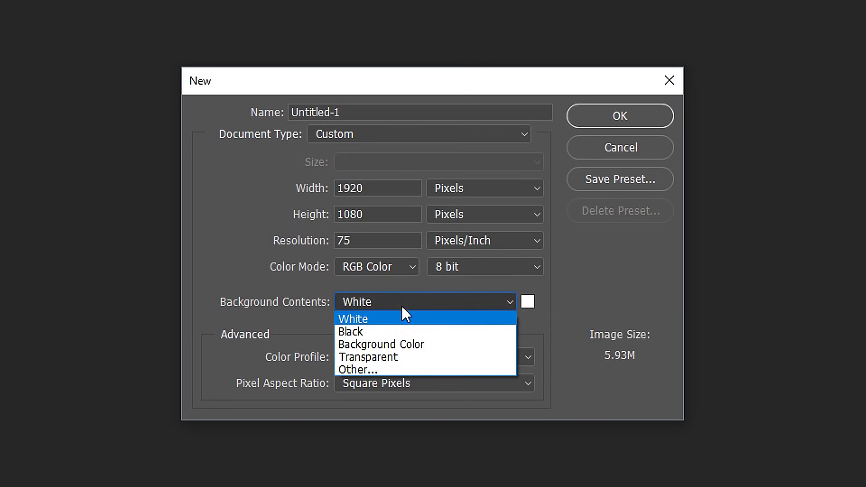
pyautogui.click(378, 360)
pyautogui.click(364, 304)
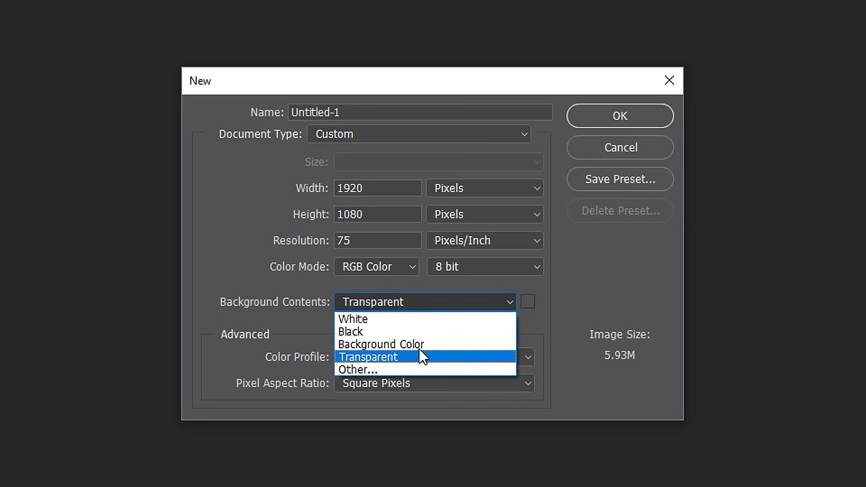
pyautogui.click(525, 288)
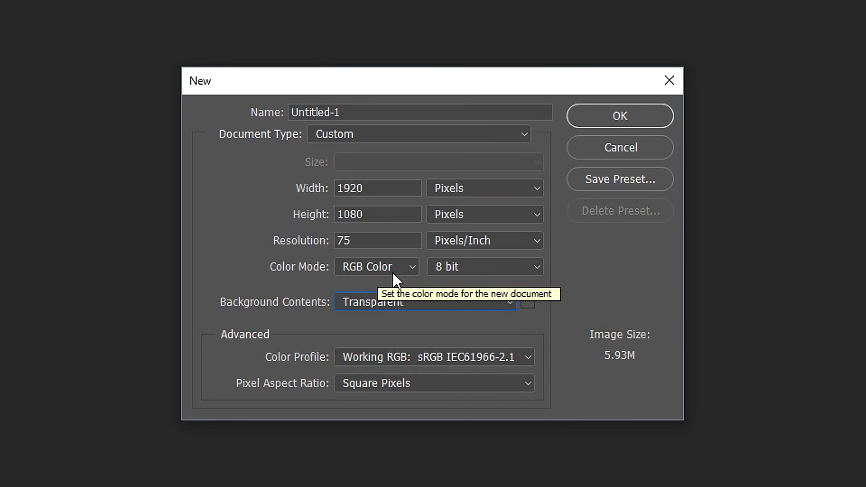
# Set the new document's width to 1280 pixels and its height to 720 pixels.
pyautogui.moveTo(361, 188); pyautogui.dragTo(287, 180)
pyautogui.write('1280')
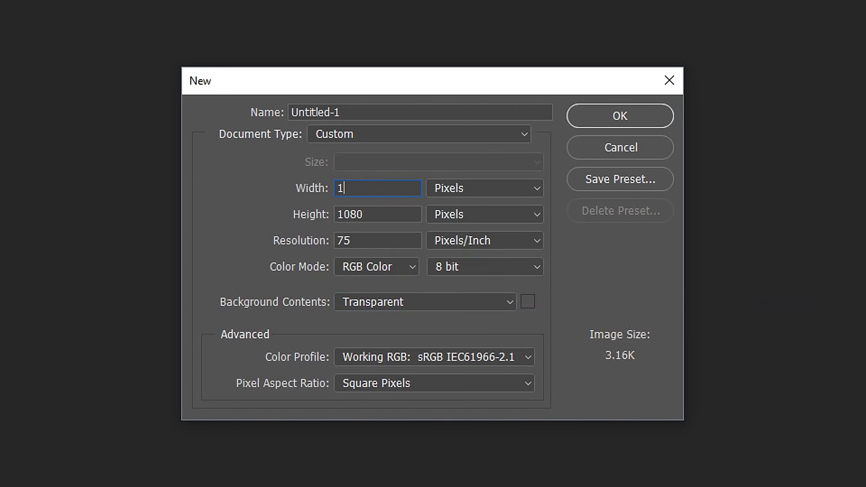
pyautogui.click(303, 221)
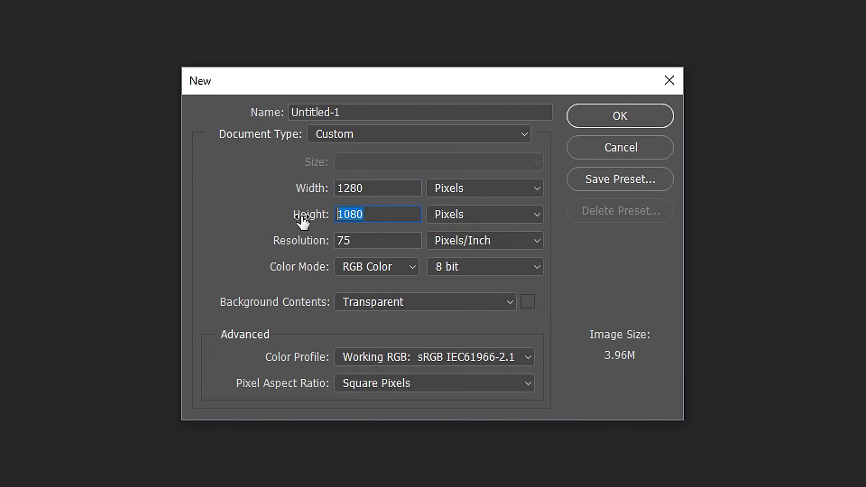
pyautogui.write('720')
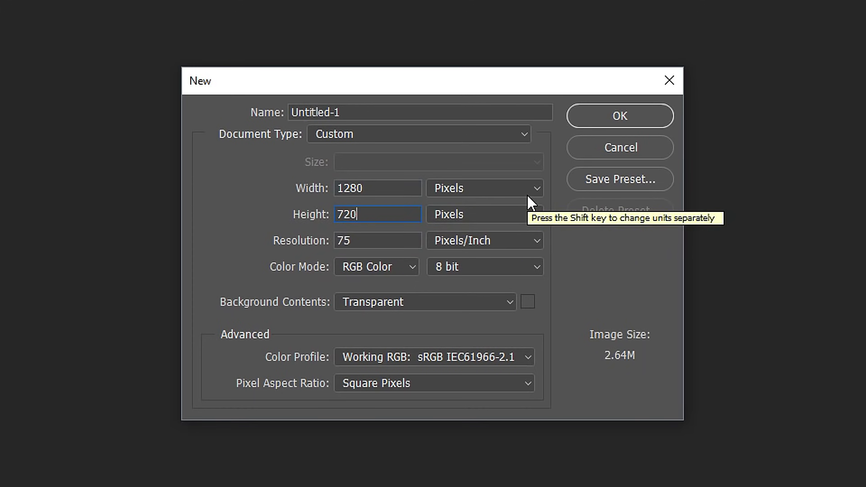
# Keep the document type as Custom and create the new document.
pyautogui.click(358, 116)
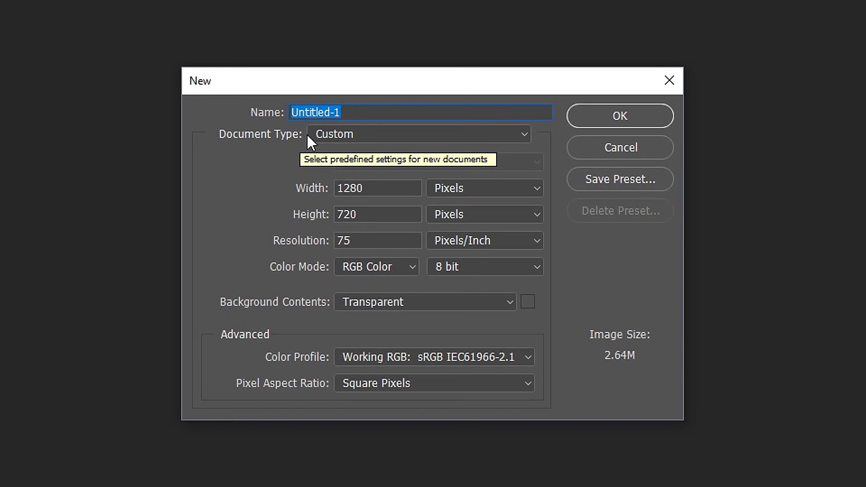
pyautogui.click(354, 138)
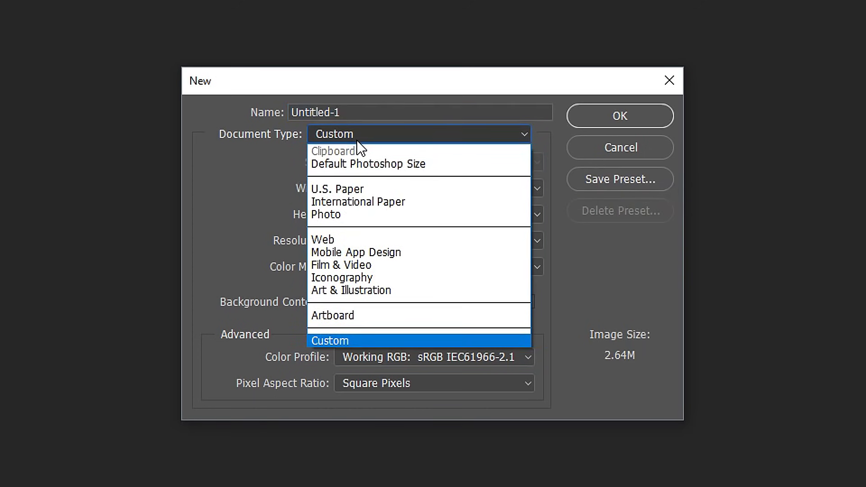
pyautogui.click(355, 341)
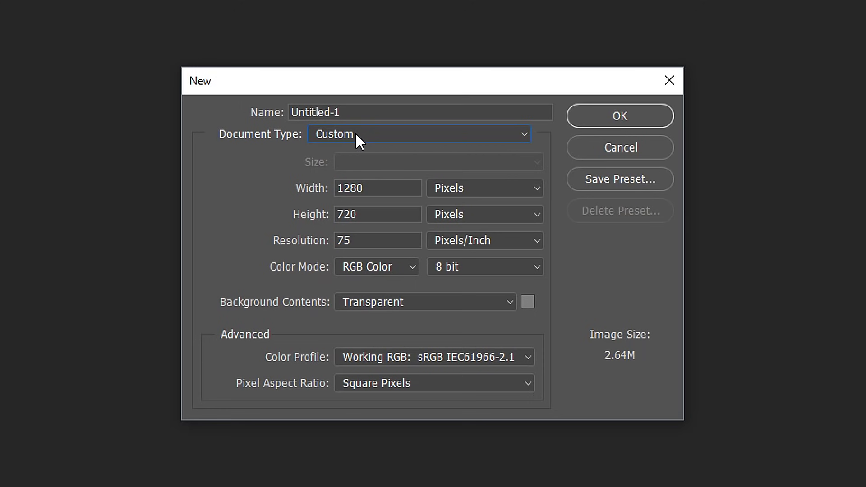
pyautogui.click(620, 116)
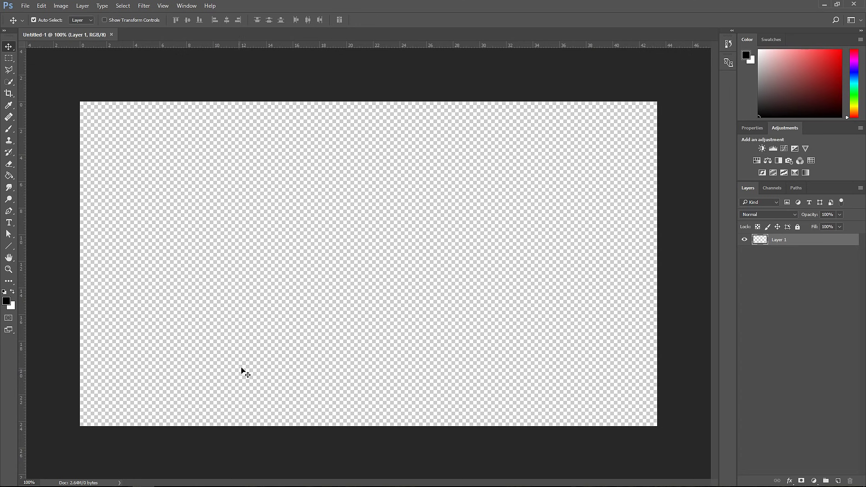
# Add a Brightness/Contrast adjustment layer and dock its Properties panel in the collapsed icon column, expanding it from there.
pyautogui.click(762, 149)
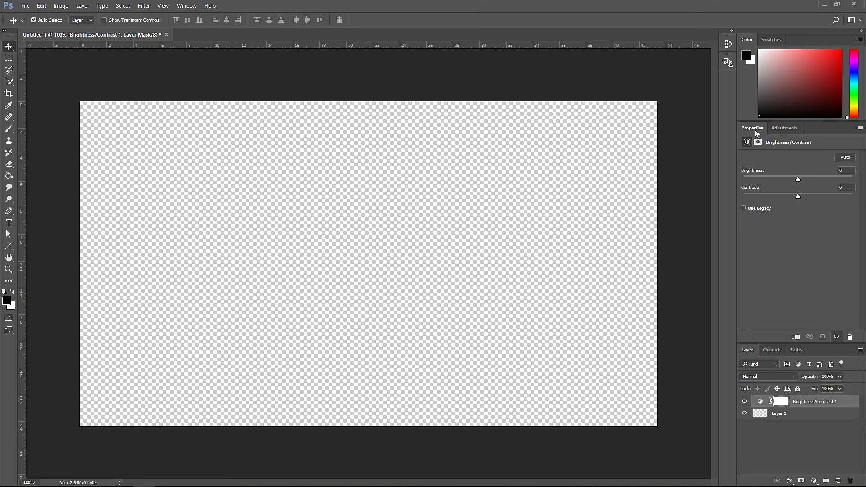
pyautogui.moveTo(754, 129); pyautogui.dragTo(728, 82)
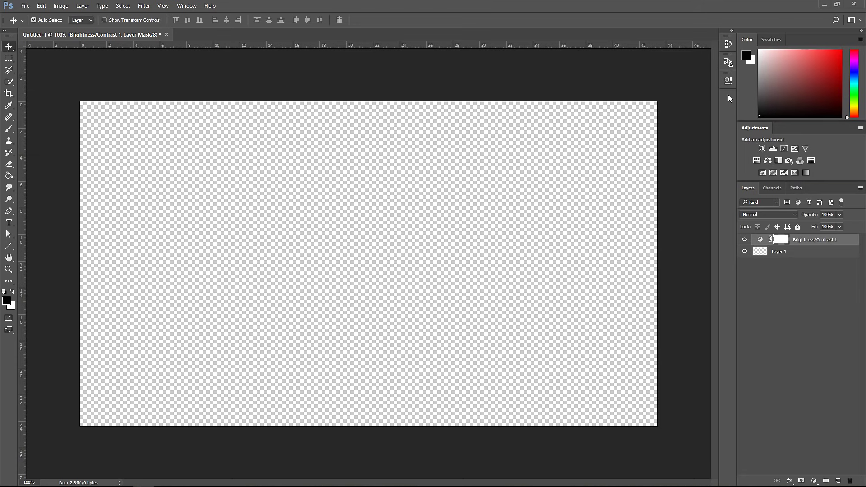
pyautogui.click(729, 80)
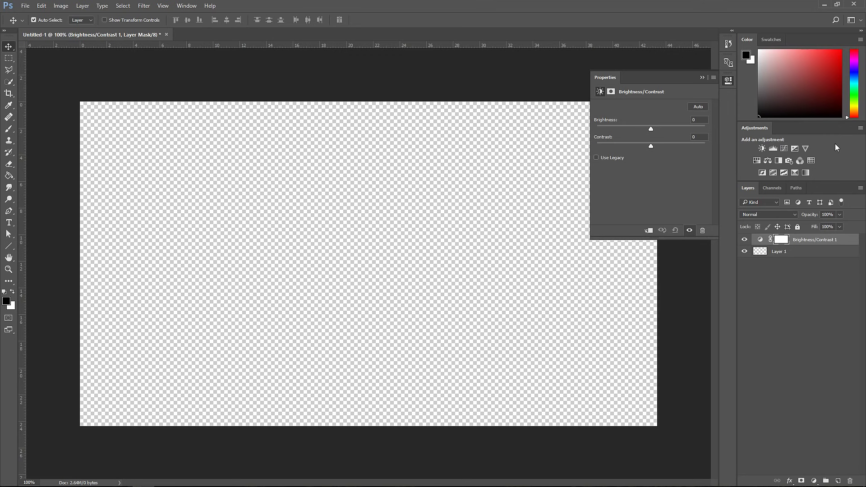
# Collapse the docked Properties panel and close it.
pyautogui.click(703, 78)
pyautogui.rightClick(729, 81)
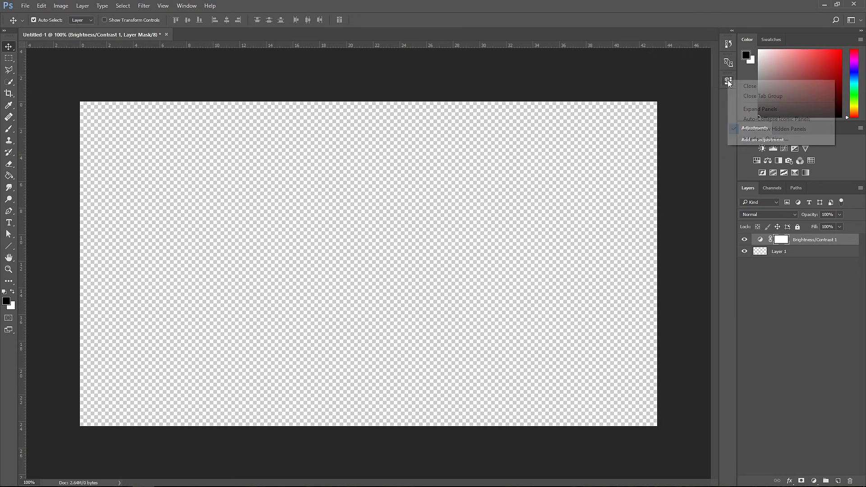
pyautogui.click(744, 86)
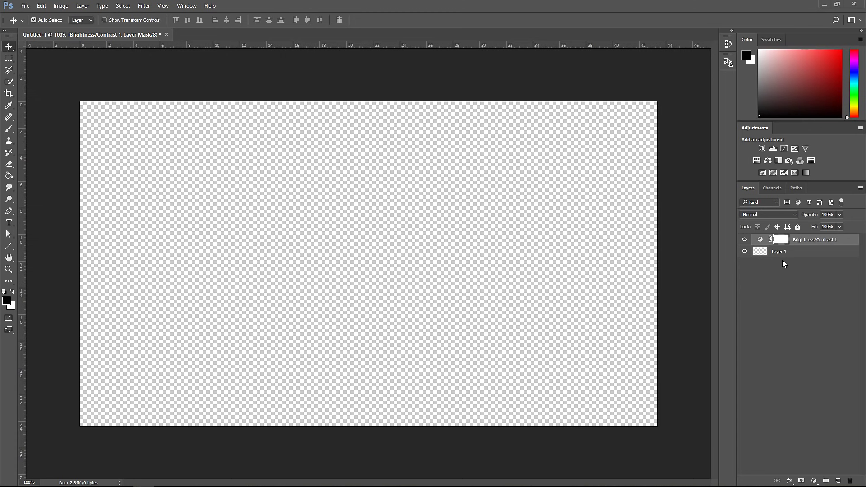
# Delete the Brightness/Contrast adjustment layer.
pyautogui.click(799, 255)
pyautogui.click(802, 242)
pyautogui.press('Delete')
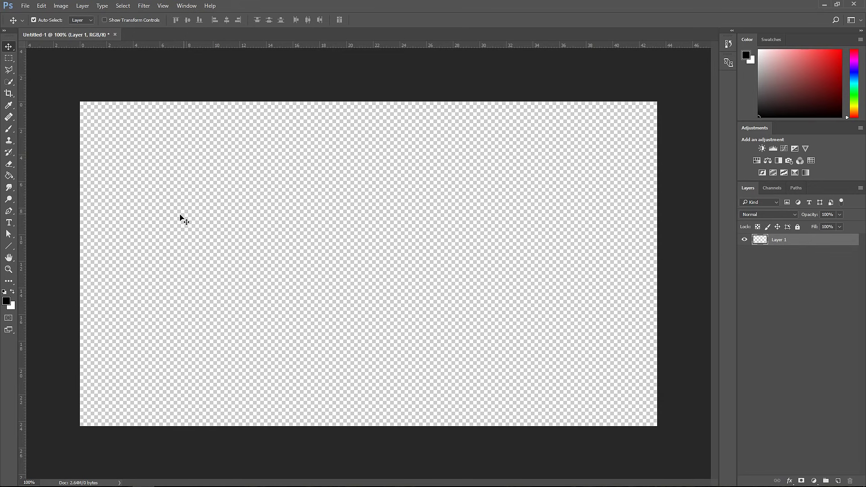
# Select the Brush tool, view its size and hardness presets, and open the full Brush panel.
pyautogui.click(10, 130)
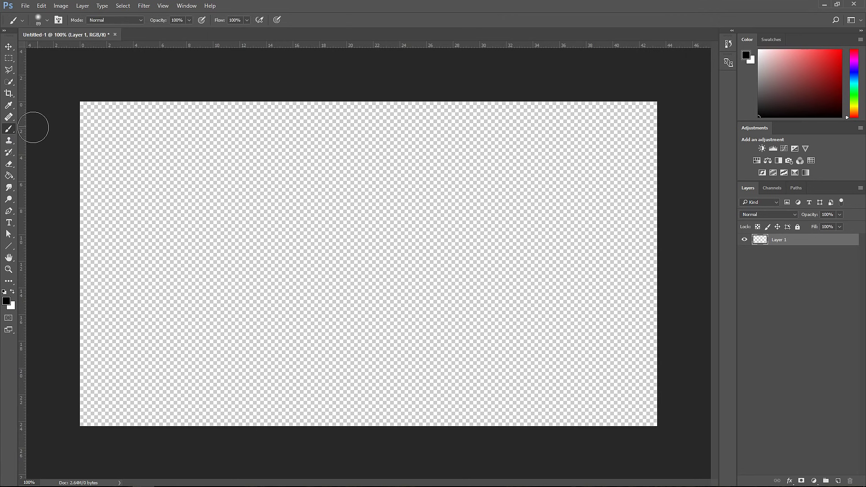
pyautogui.moveTo(10, 133); pyautogui.dragTo(34, 67)
pyautogui.click(47, 20)
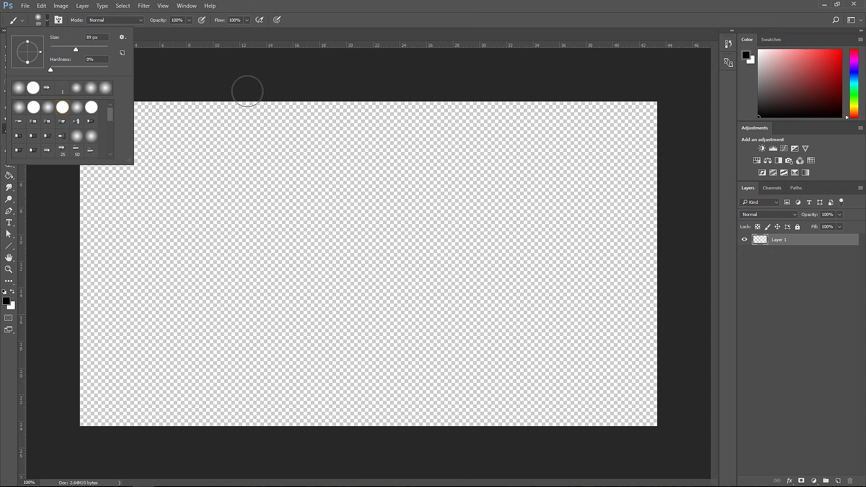
pyautogui.click(186, 5)
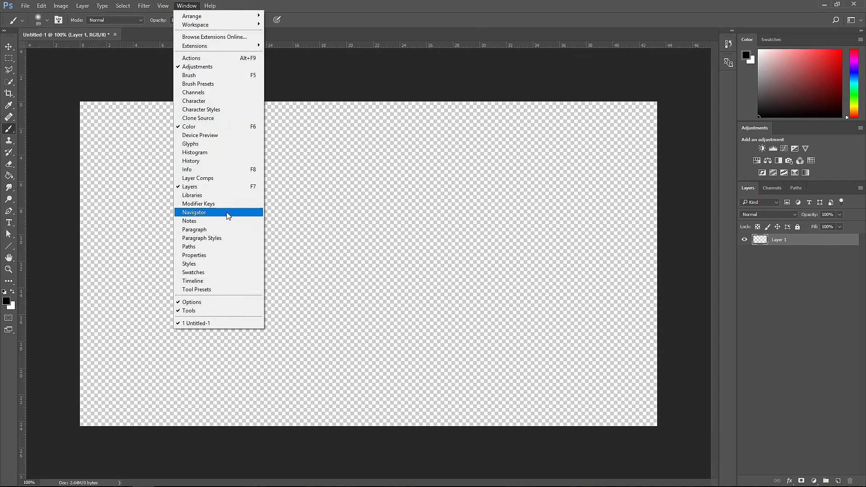
pyautogui.click(202, 77)
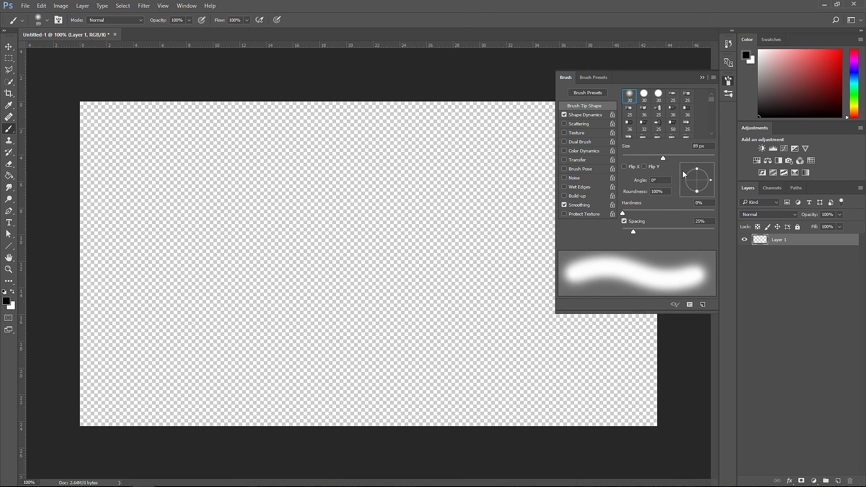
# Browse the brush tips and choose the 25 px Round Point bristle tip.
pyautogui.scroll(-1, 677, 111)
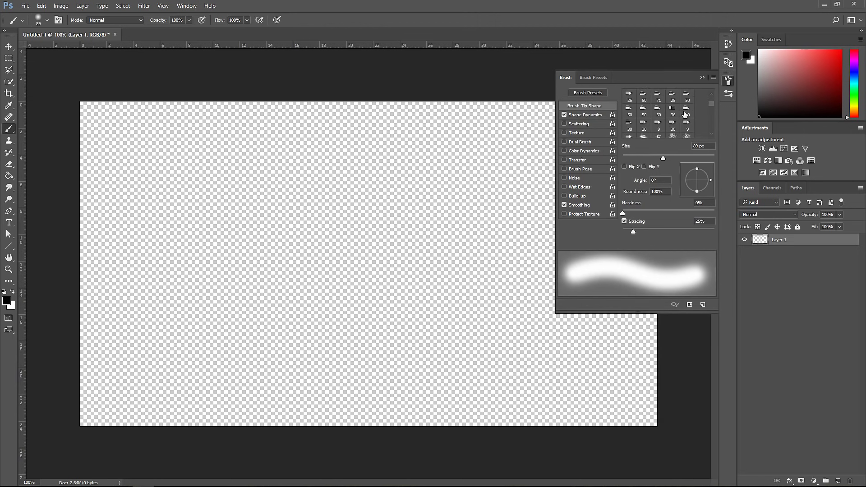
pyautogui.scroll(1, 685, 115)
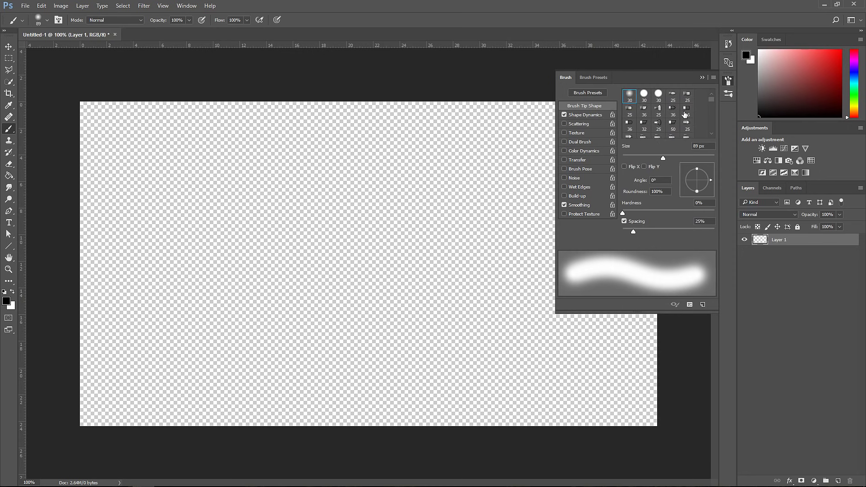
pyautogui.click(673, 95)
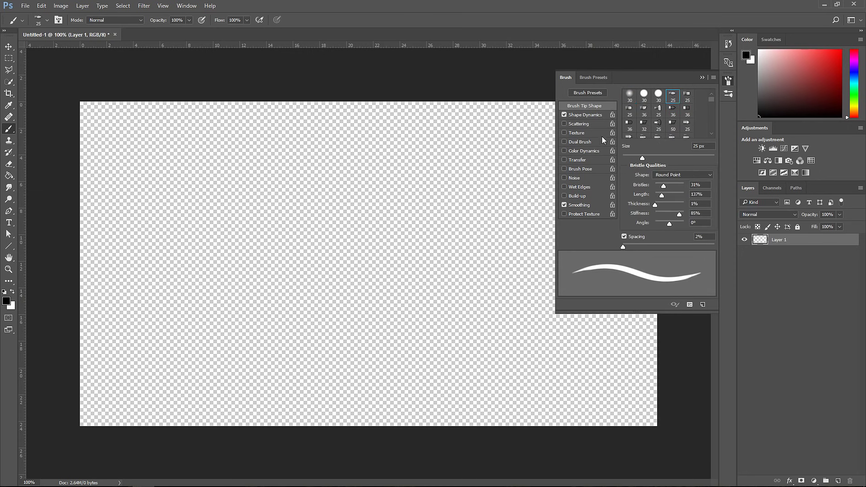
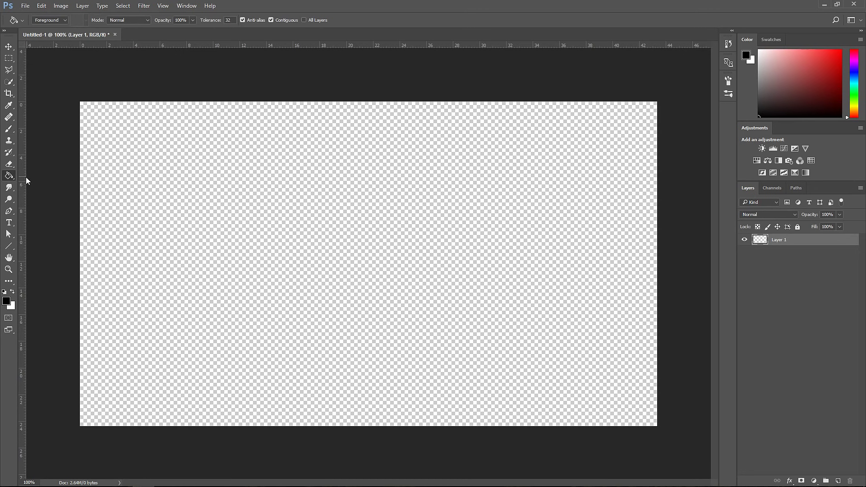
# Fill the transparent Layer 1 with the black foreground color using the Paint Bucket Tool.
pyautogui.rightClick(9, 176)
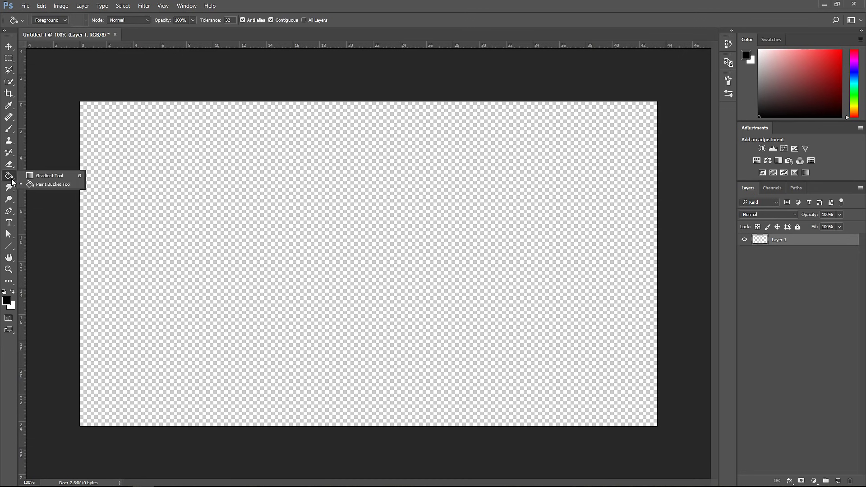
pyautogui.click(43, 185)
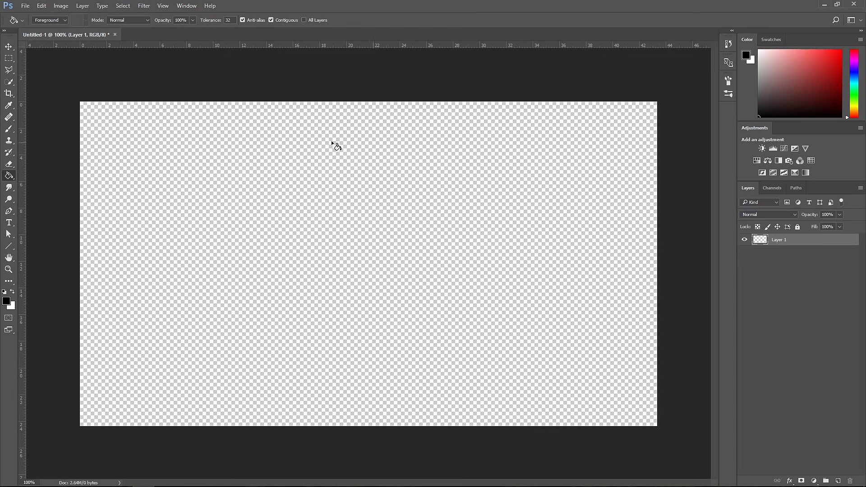
pyautogui.click(406, 248)
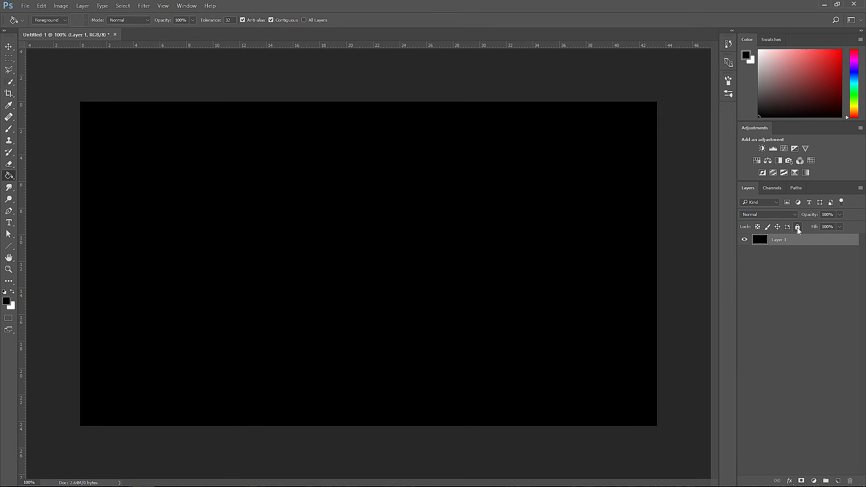
# Lock all of Layer 1 and unlock it, twice, removing the second lock by discarding it in the layer trash.
pyautogui.click(798, 228)
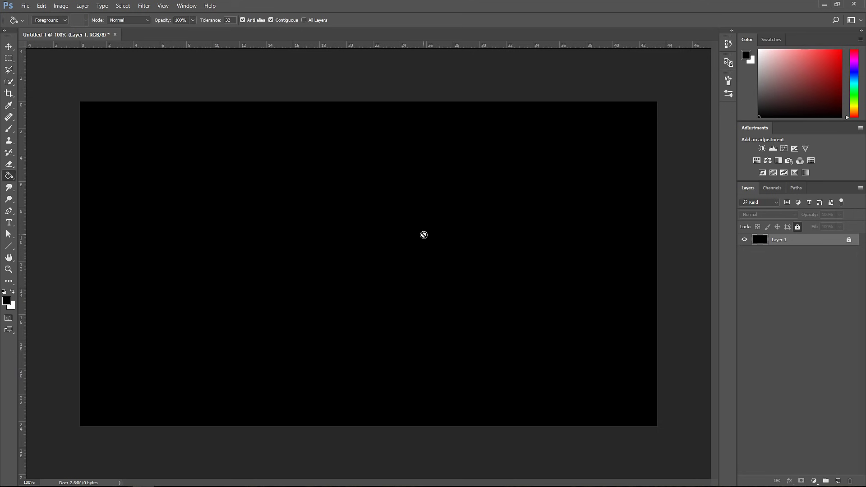
pyautogui.click(850, 241)
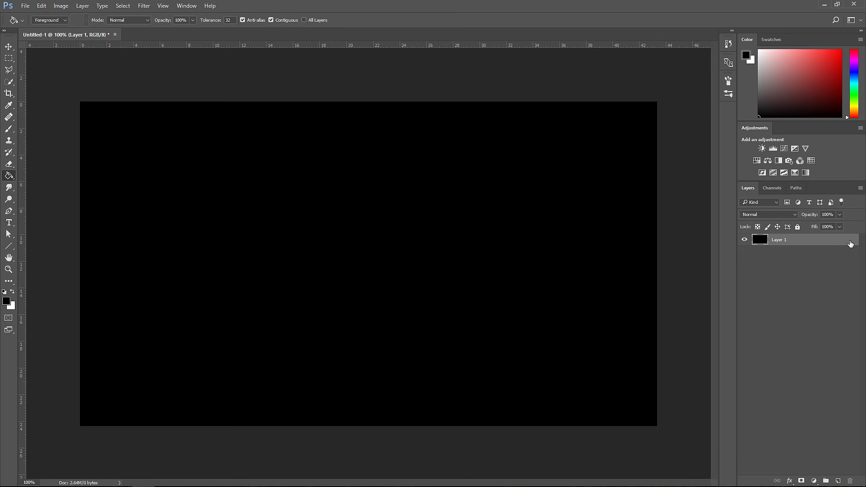
pyautogui.click(799, 227)
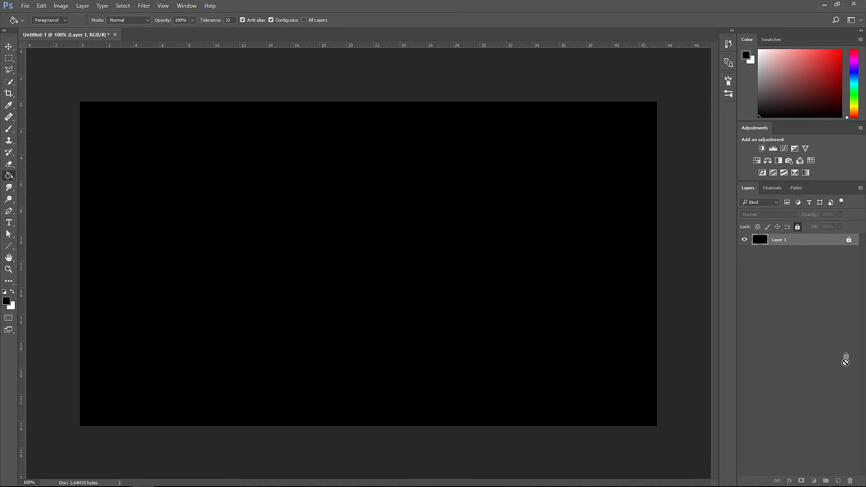
pyautogui.moveTo(853, 465); pyautogui.dragTo(850, 481)
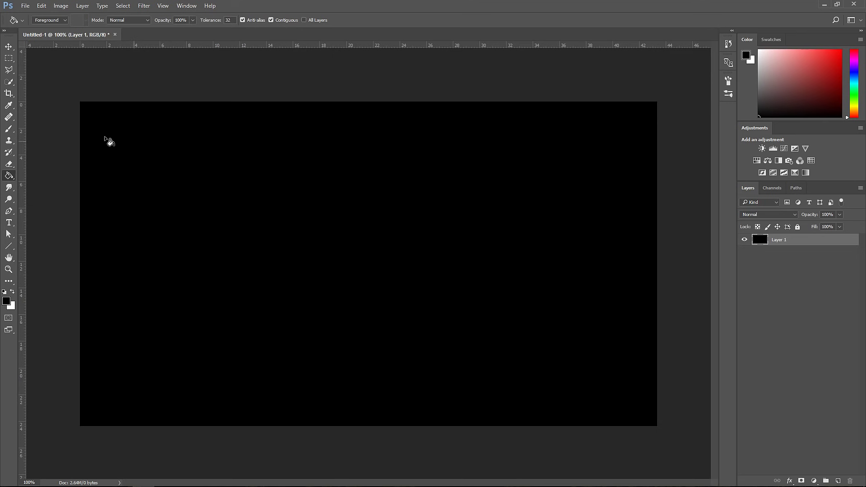
# Paint a wavy brush stroke in white across the middle of the black Layer 1.
pyautogui.click(12, 130)
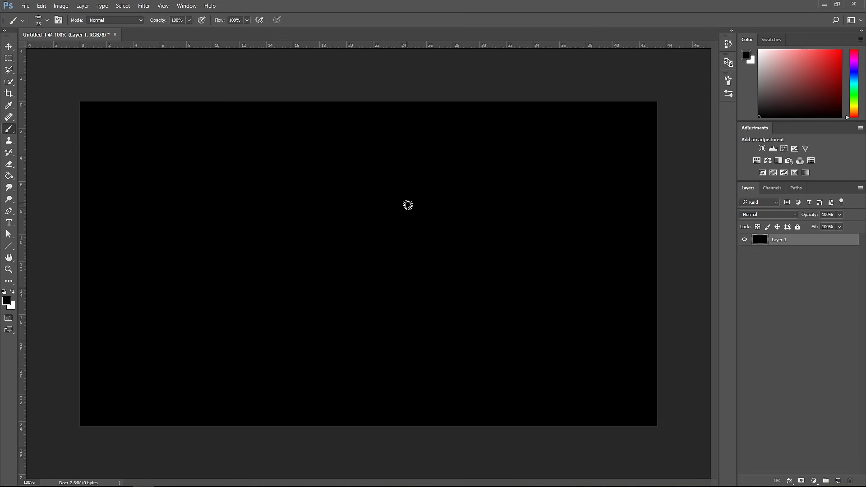
pyautogui.click(11, 293)
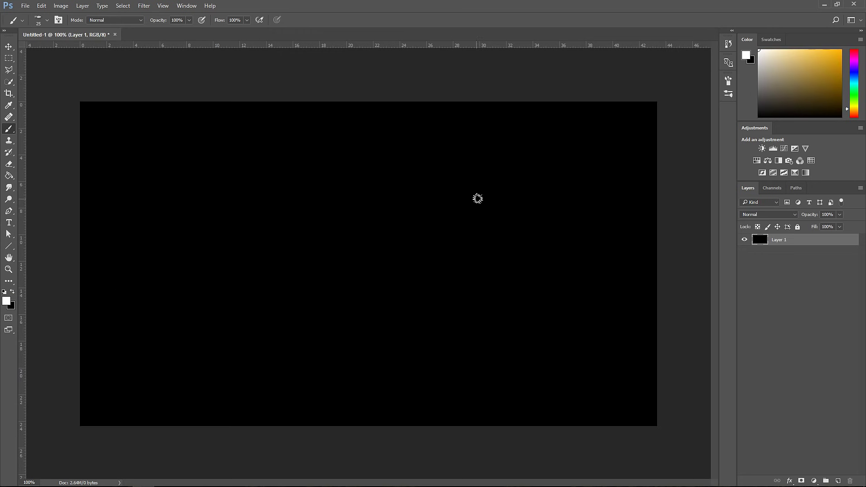
pyautogui.moveTo(217, 244)
pyautogui.mouseDown()
pyautogui.moveTo(240, 234)
pyautogui.moveTo(310, 254)
pyautogui.moveTo(289, 276)
pyautogui.moveTo(408, 275)
pyautogui.moveTo(455, 237)
pyautogui.moveTo(462, 295)
pyautogui.moveTo(568, 283)
pyautogui.mouseUp()
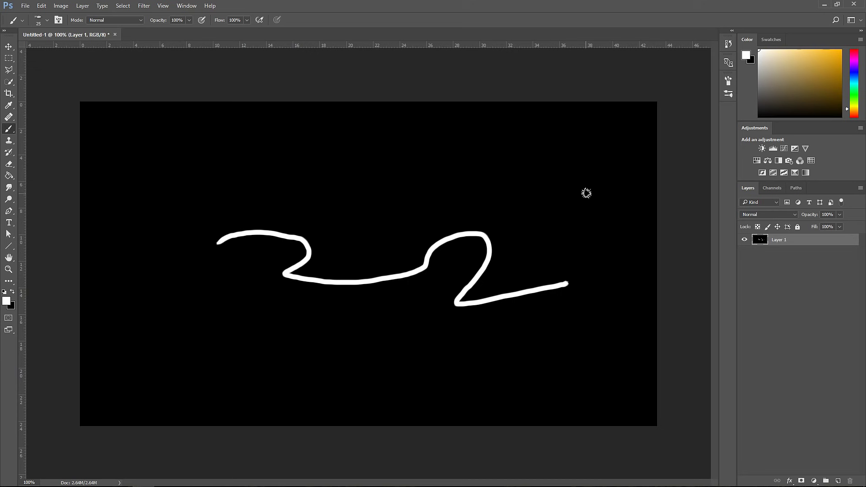
# Open "Jap sun rise 2 bg.png" from the Video folder in File Explorer as a second document in Photoshop.
pyautogui.click(27, 6)
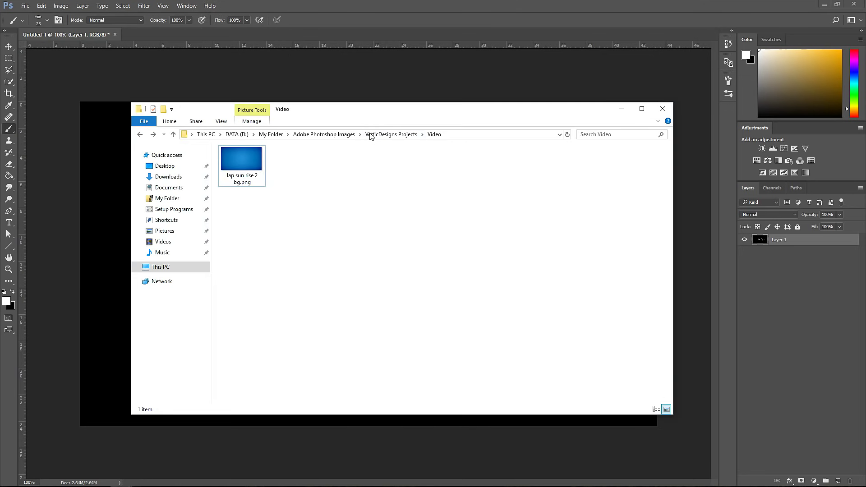
pyautogui.moveTo(356, 115); pyautogui.dragTo(377, 105)
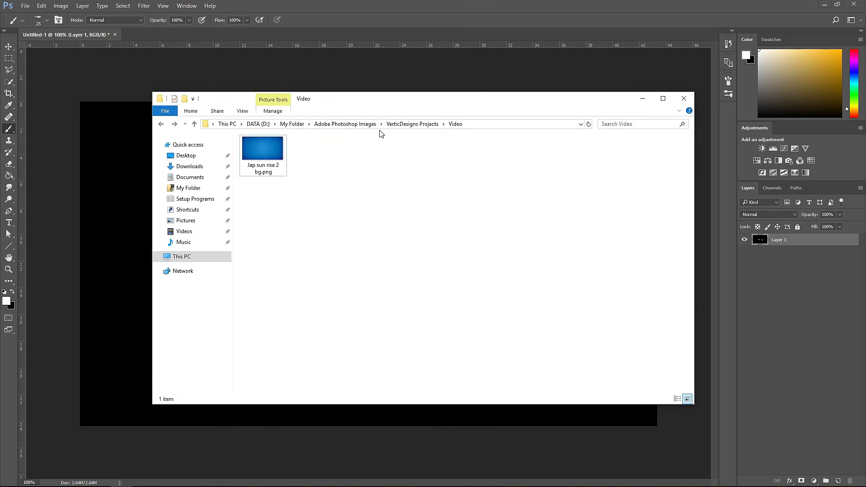
pyautogui.moveTo(271, 156); pyautogui.dragTo(147, 34)
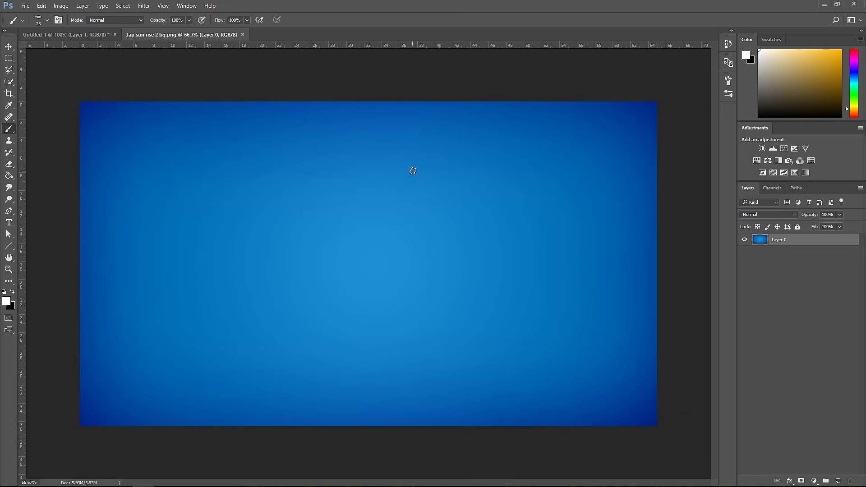
# Switch back and forth between the two open documents, ending on Untitled-1.
pyautogui.click(80, 36)
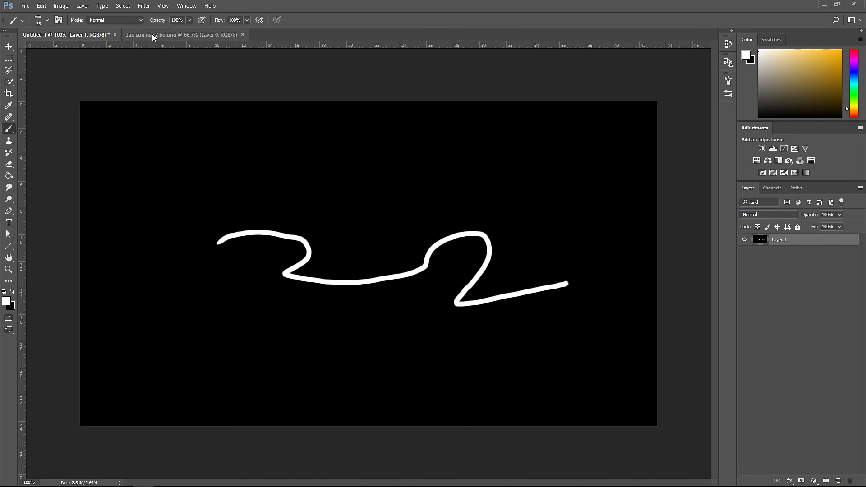
pyautogui.click(152, 36)
pyautogui.click(69, 34)
pyautogui.click(160, 35)
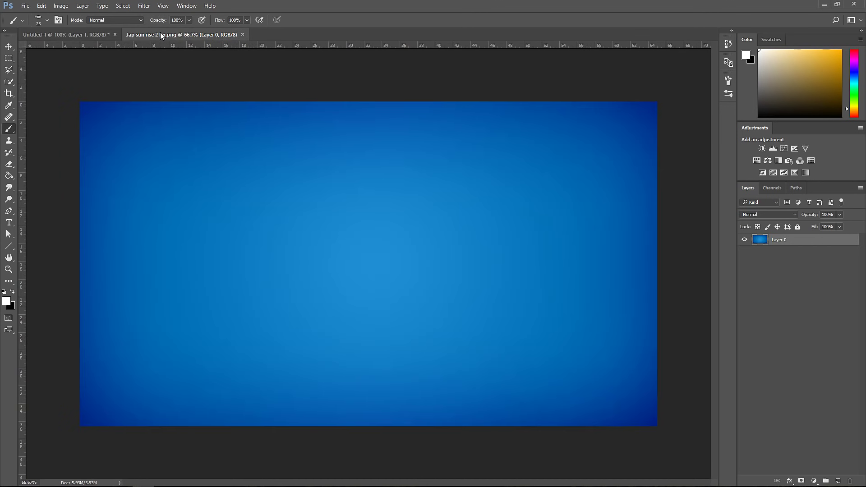
pyautogui.click(86, 36)
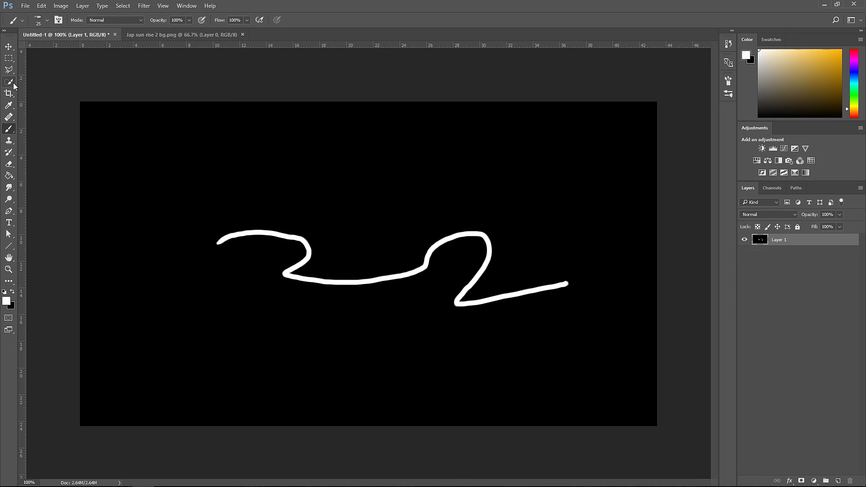
# Fill the white stroke and its remaining outline on Layer 1 with black using the Paint Bucket Tool.
pyautogui.click(9, 176)
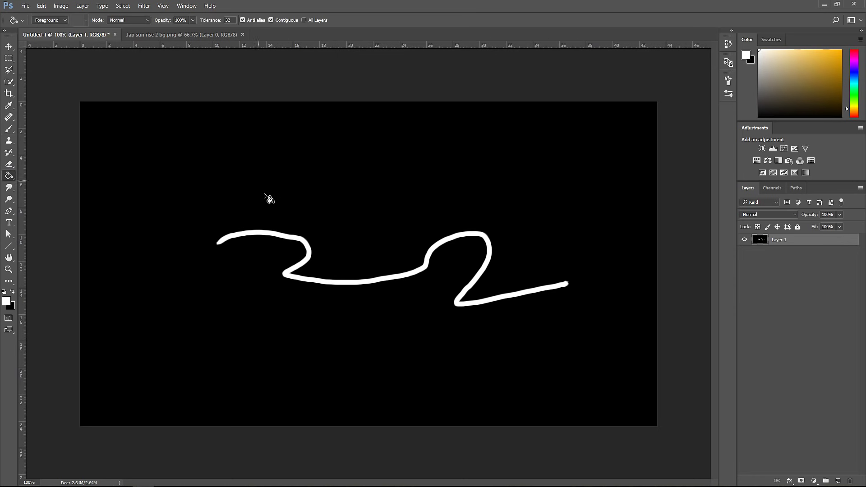
pyautogui.click(8, 294)
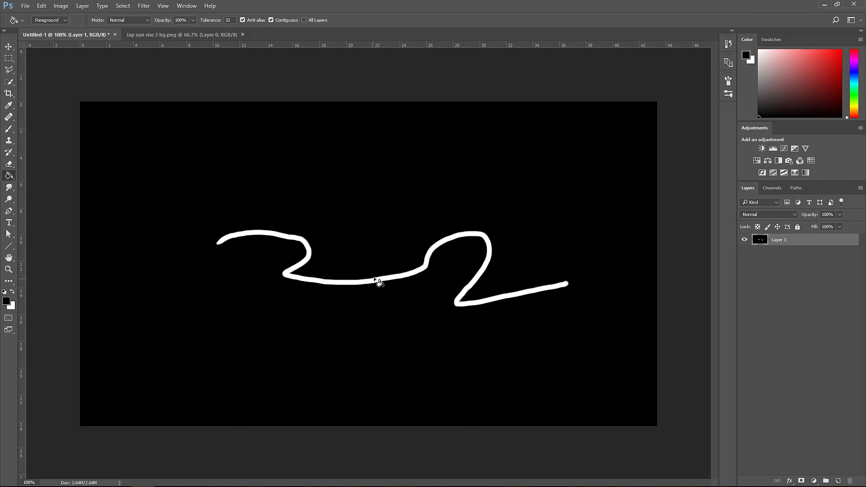
pyautogui.click(401, 276)
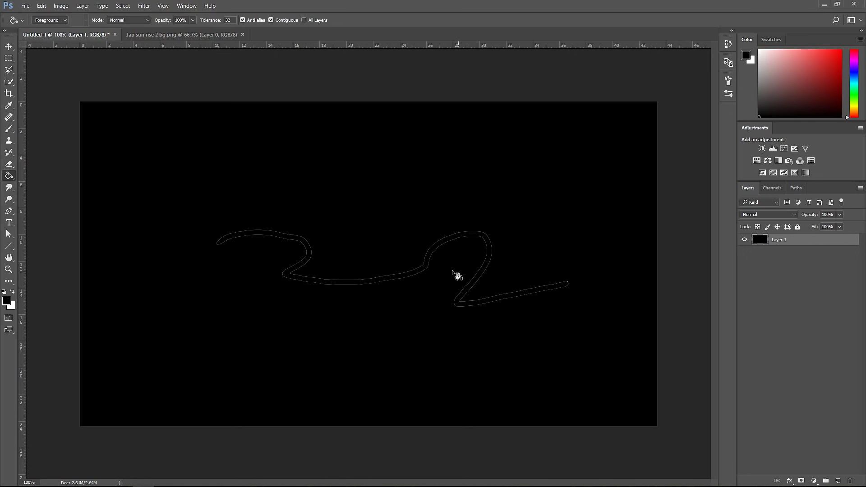
pyautogui.click(437, 266)
# Create a new layer above Layer 1 and paint a wavy white brush stroke on it.
pyautogui.click(9, 129)
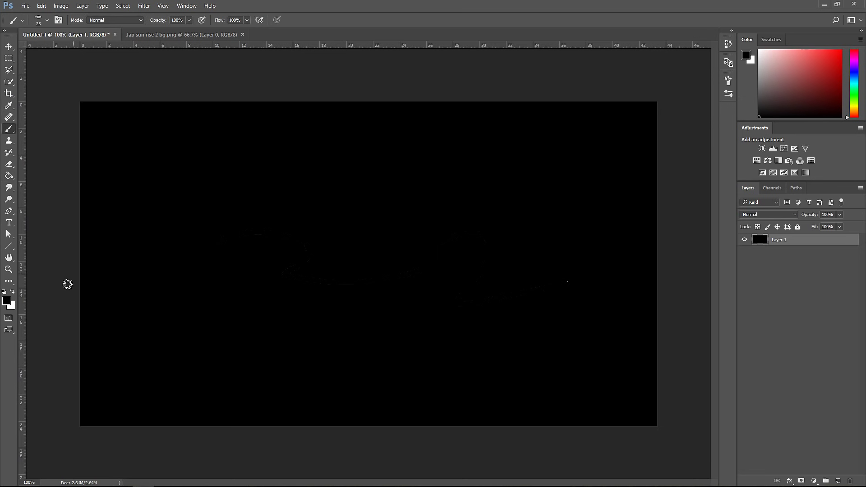
pyautogui.click(11, 293)
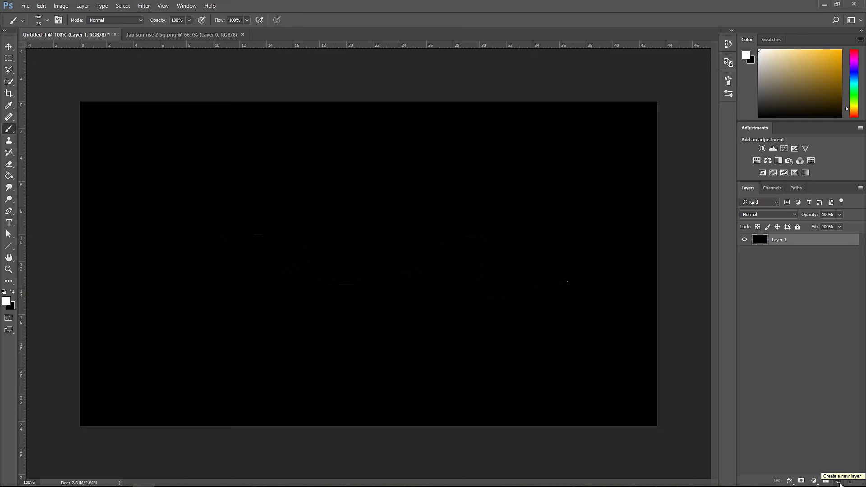
pyautogui.click(839, 481)
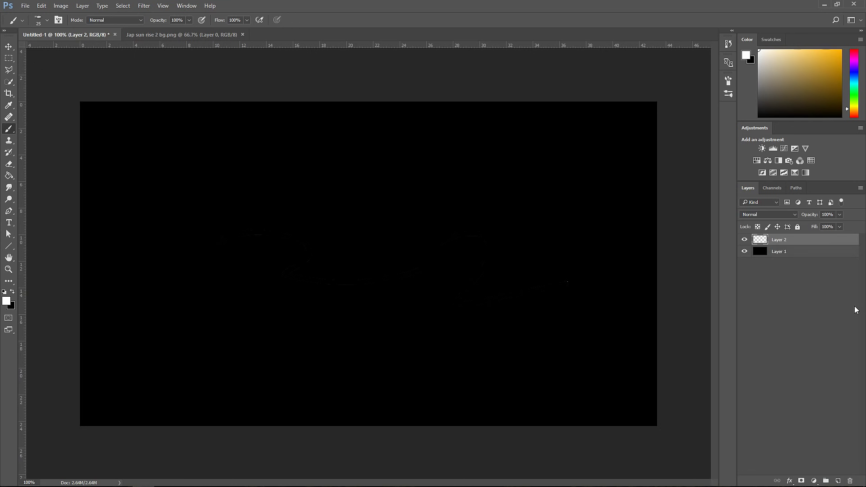
pyautogui.moveTo(186, 278)
pyautogui.mouseDown()
pyautogui.moveTo(390, 231)
pyautogui.moveTo(491, 247)
pyautogui.mouseUp()
# Hide and show Layer 2, and magnify the canvas to examine the stroke and leftover outline pixels.
pyautogui.click(745, 241)
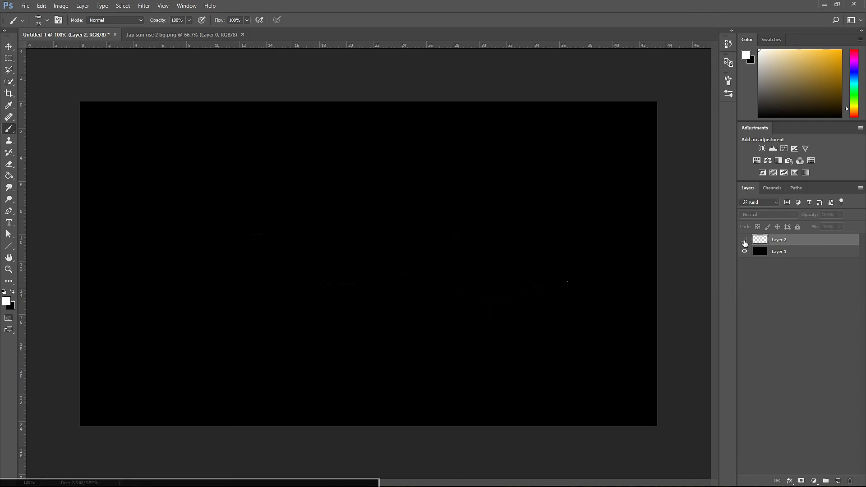
pyautogui.click(745, 241)
pyautogui.keyDown('alt'); pyautogui.scroll(5, 296, 252); pyautogui.keyUp('alt')
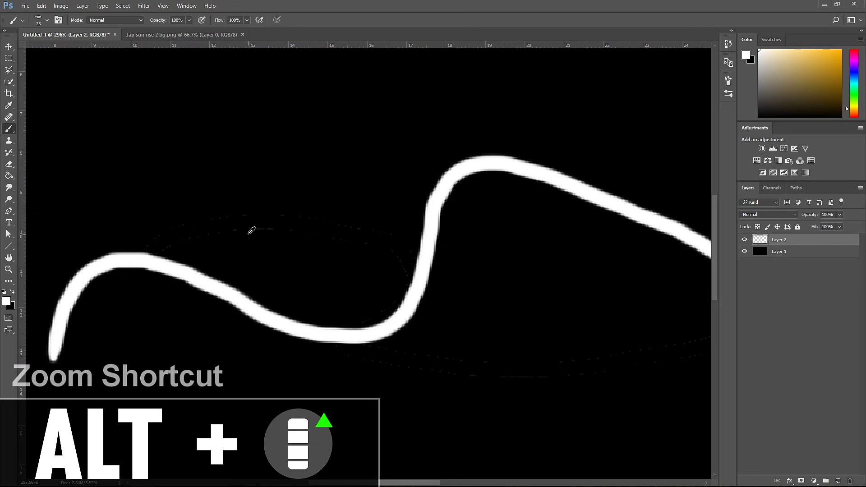
pyautogui.keyDown('alt'); pyautogui.scroll(-5, 359, 231); pyautogui.keyUp('alt')
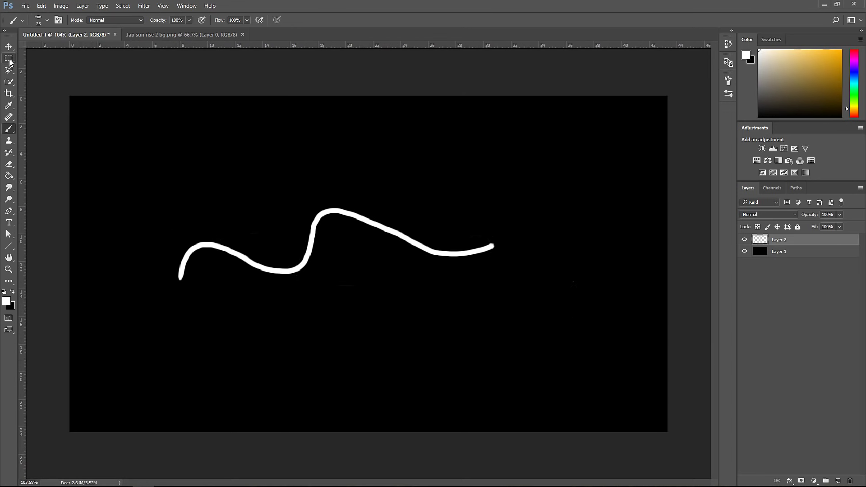
# Marquee-select a large rectangle around the stroke, fill it with black on Layer 1 to cover the leftover outline, and deselect.
pyautogui.press('m')
pyautogui.moveTo(107, 149); pyautogui.dragTo(618, 379)
pyautogui.click(9, 176)
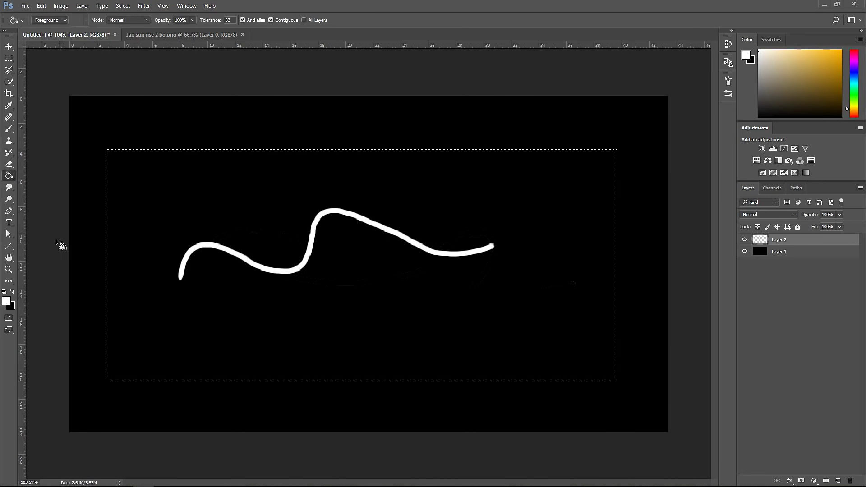
pyautogui.click(13, 294)
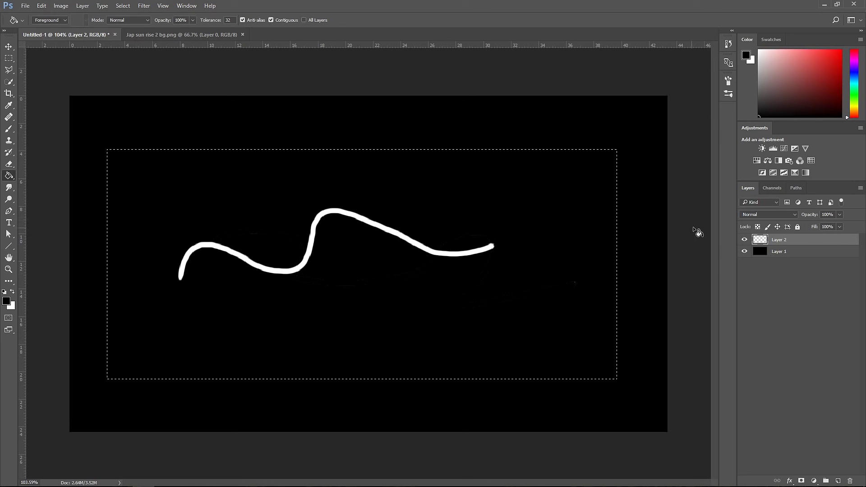
pyautogui.click(796, 255)
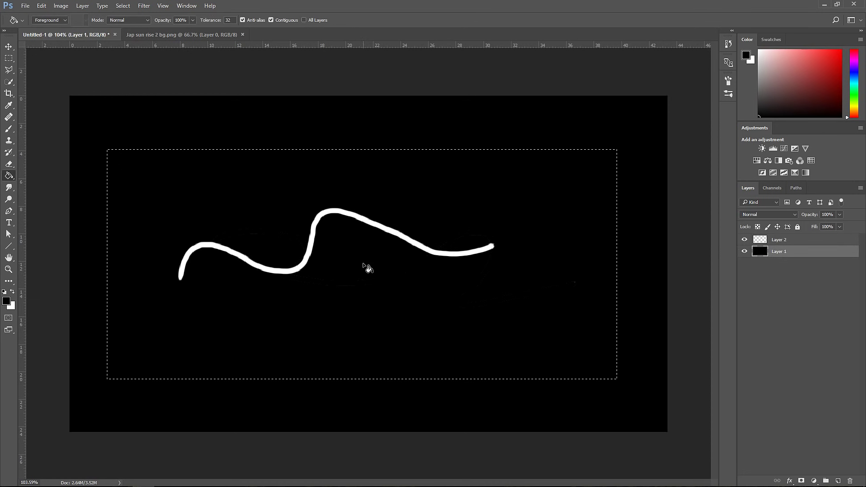
pyautogui.click(9, 58)
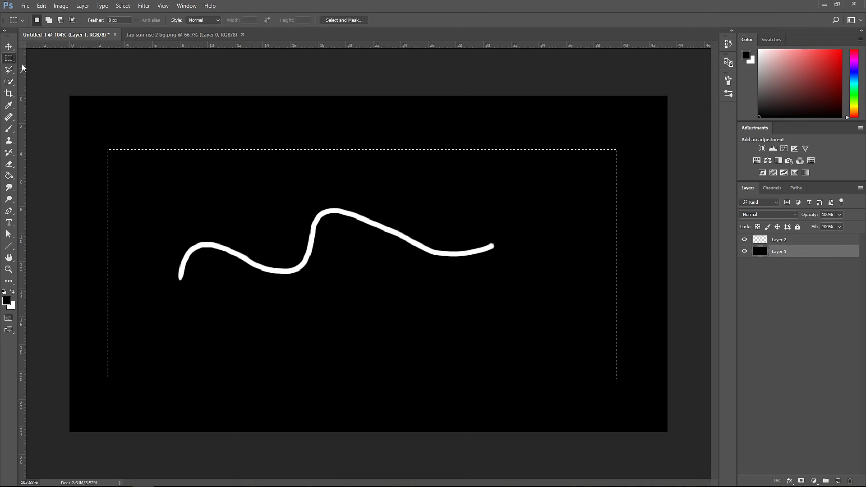
pyautogui.hotkey('ctrl', 'd')
# Move the white stroke on Layer 2 slightly up and to the right, and undo the accidental shift of Layer 1.
pyautogui.press('v')
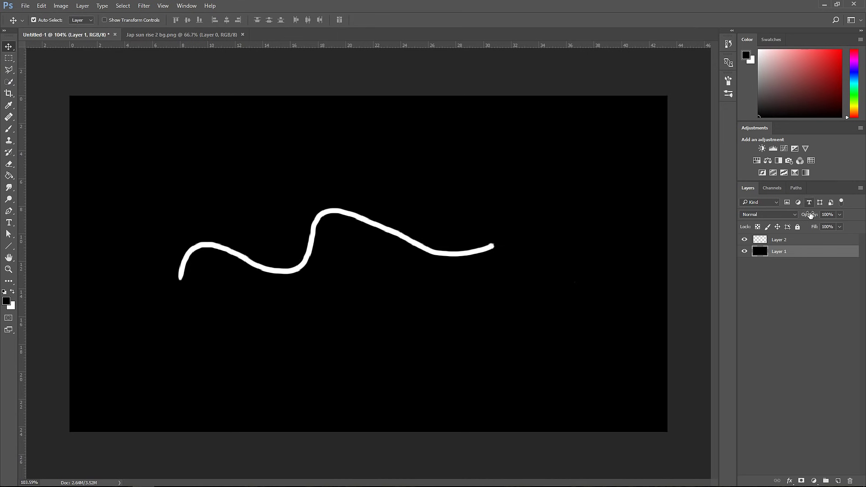
pyautogui.click(797, 241)
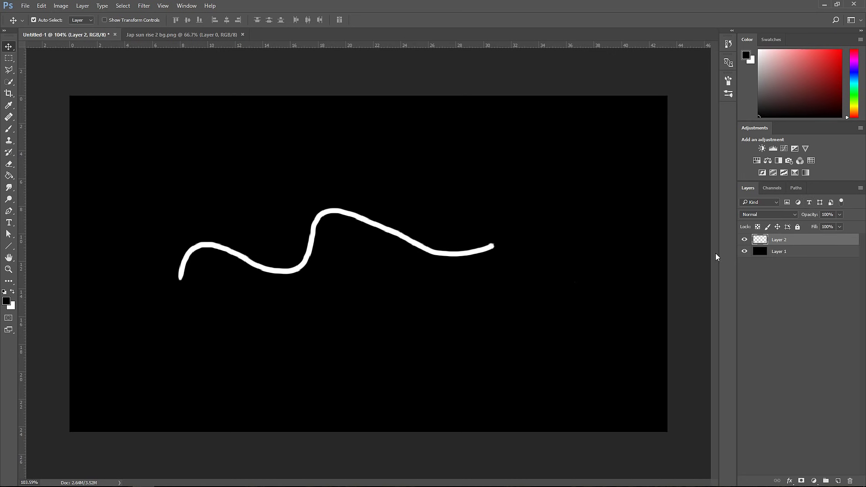
pyautogui.moveTo(319, 223)
pyautogui.mouseDown()
pyautogui.moveTo(279, 201)
pyautogui.moveTo(325, 225)
pyautogui.moveTo(336, 218)
pyautogui.moveTo(288, 186)
pyautogui.moveTo(330, 220)
pyautogui.mouseUp()
pyautogui.hotkey('ctrl', 'alt', 'z')
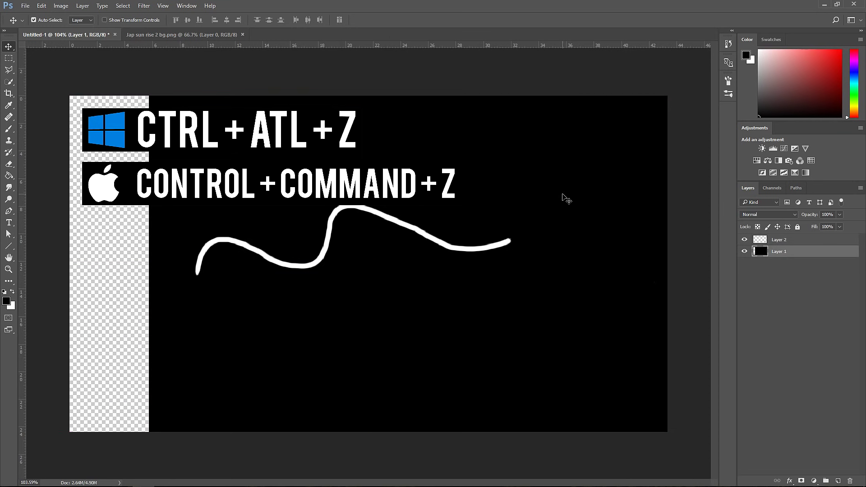
pyautogui.hotkey('ctrl', 'alt', 'z')
pyautogui.hotkey('ctrl', 'alt', 'z')
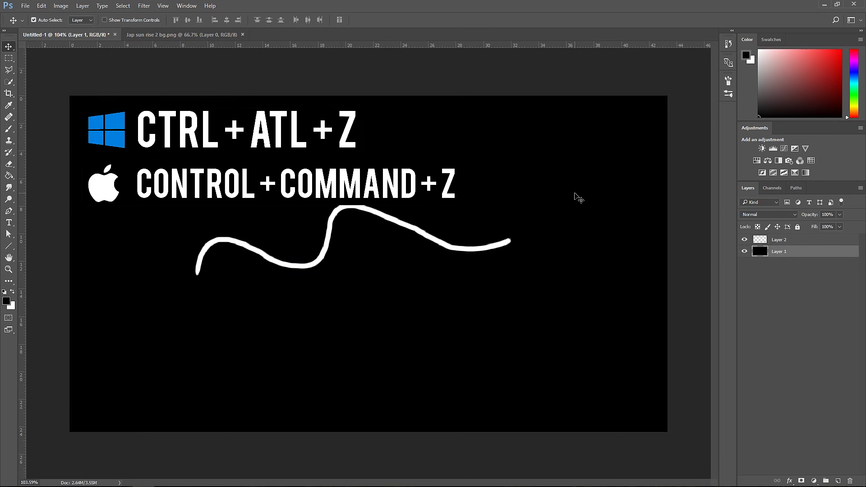
# Lock all of Layer 1 so the black background cannot be moved.
pyautogui.click(787, 242)
pyautogui.click(794, 251)
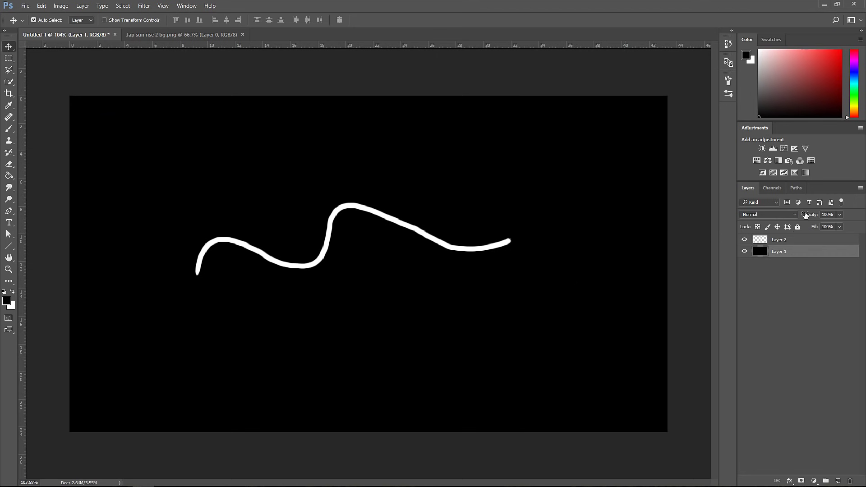
pyautogui.click(799, 230)
# Copy the white stroke layer into the "Jap sun rise 2 bg.png" document with the Move tool and place it near the center.
pyautogui.moveTo(420, 222)
pyautogui.mouseDown()
pyautogui.moveTo(442, 275)
pyautogui.moveTo(389, 238)
pyautogui.moveTo(360, 142)
pyautogui.moveTo(208, 66)
pyautogui.moveTo(192, 24)
pyautogui.moveTo(180, 42)
pyautogui.moveTo(171, 36)
pyautogui.moveTo(315, 170)
pyautogui.mouseUp()
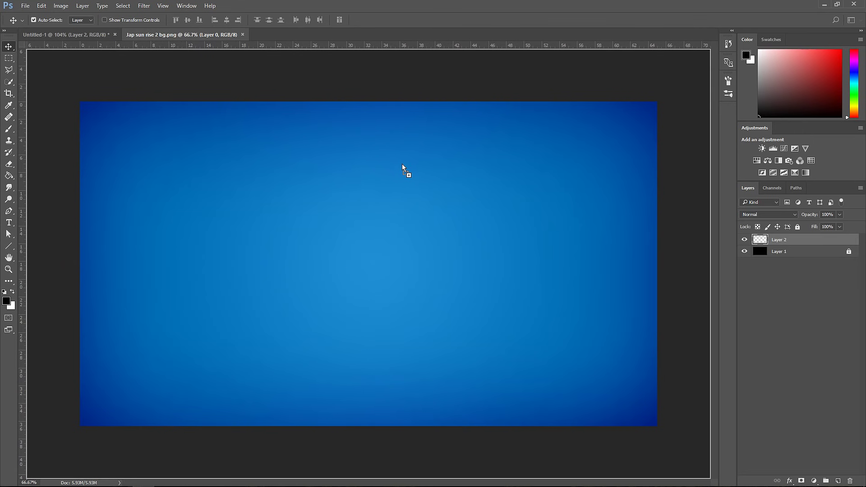
pyautogui.moveTo(327, 262); pyautogui.dragTo(328, 262)
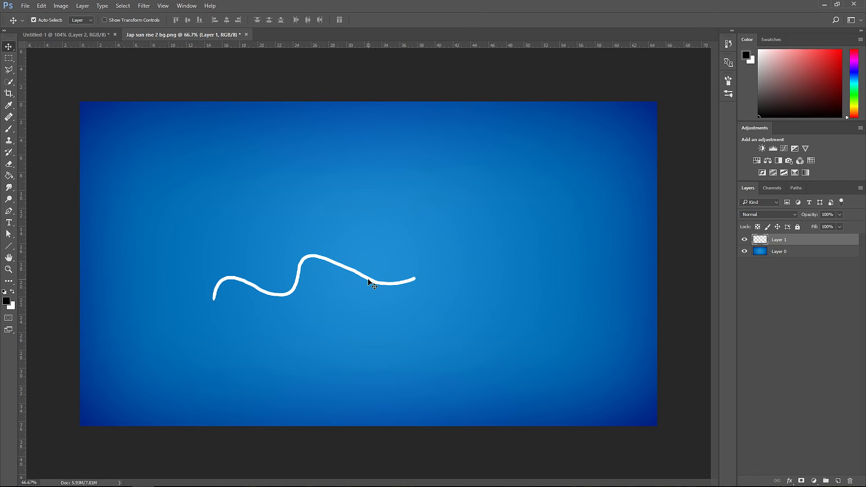
pyautogui.moveTo(367, 276)
pyautogui.mouseDown()
pyautogui.moveTo(434, 251)
pyautogui.moveTo(415, 265)
pyautogui.mouseUp()
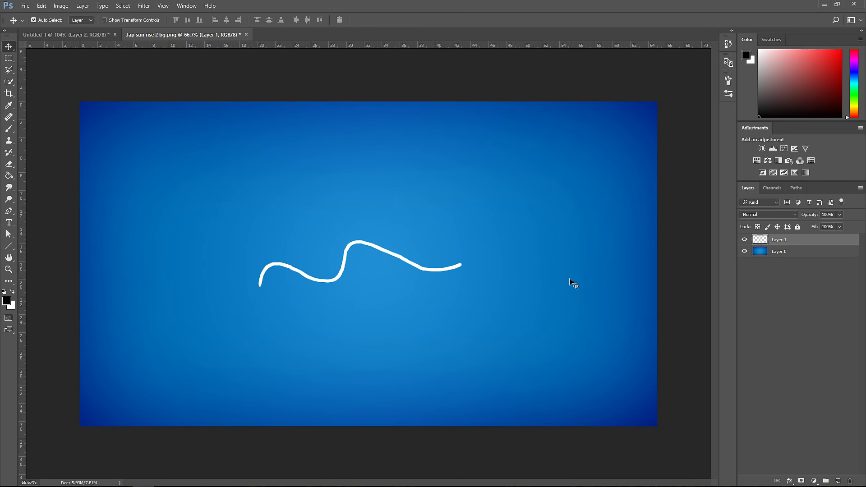
# Compare the stroke in both documents, and close "Jap sun rise 2 bg.png" without saving the changes.
pyautogui.click(78, 37)
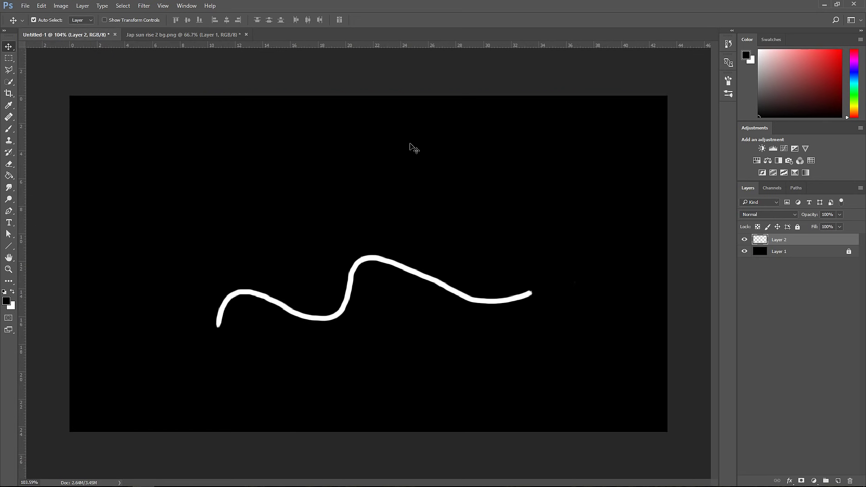
pyautogui.click(165, 38)
pyautogui.click(246, 35)
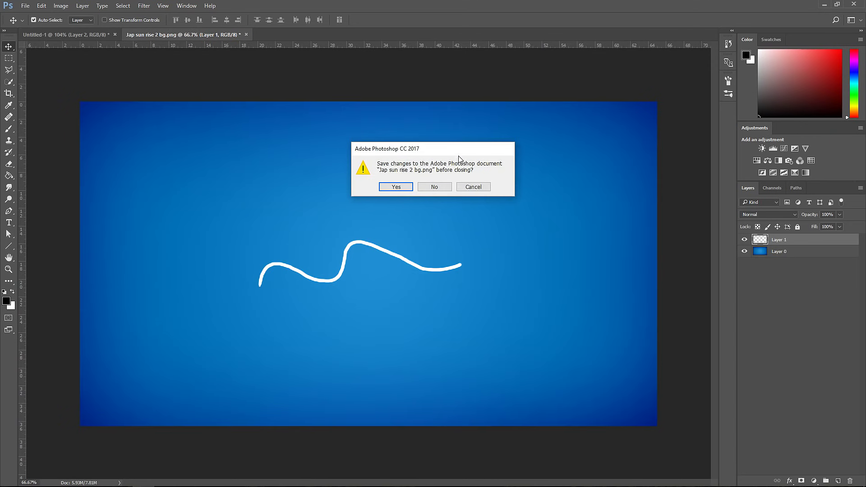
pyautogui.click(436, 187)
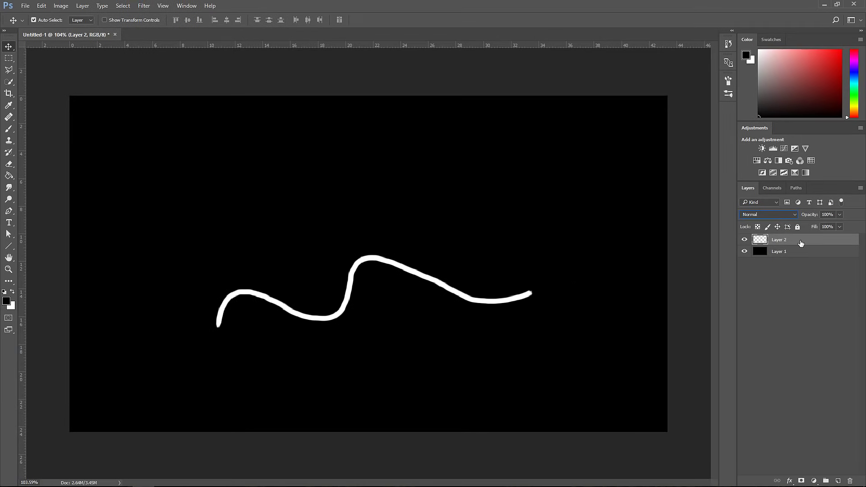
# Add a Color Overlay layer style to Layer 2 and set its overlay color to pure red.
pyautogui.rightClick(697, 124)
pyautogui.click(760, 109)
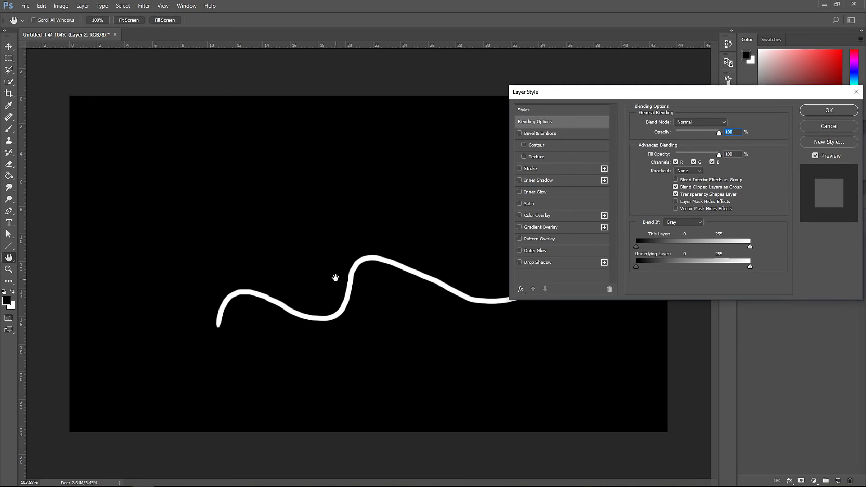
pyautogui.click(520, 215)
pyautogui.click(540, 214)
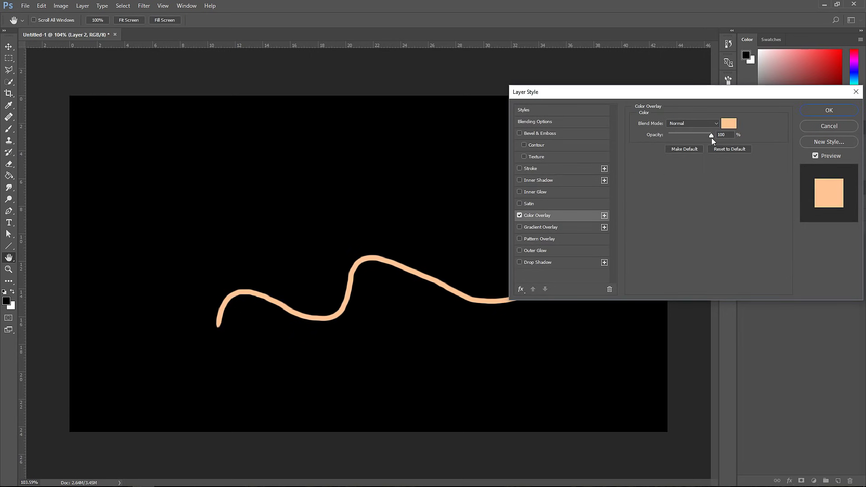
pyautogui.click(729, 124)
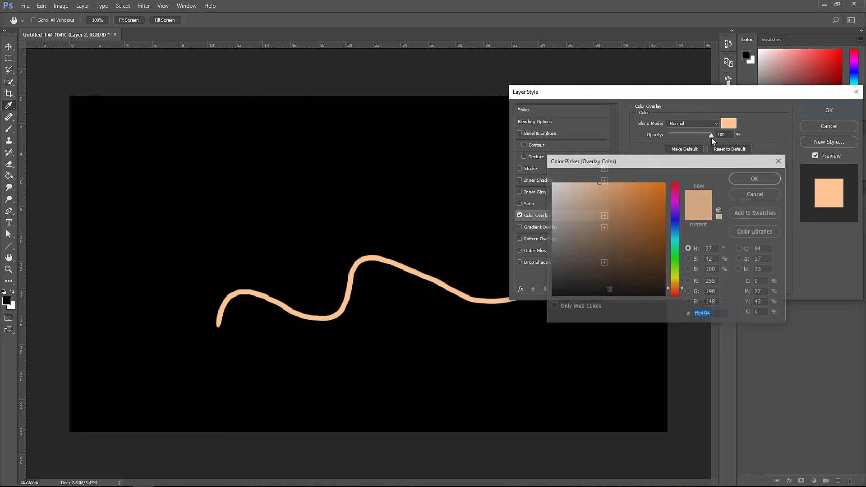
pyautogui.click(678, 186)
pyautogui.click(665, 183)
pyautogui.click(750, 179)
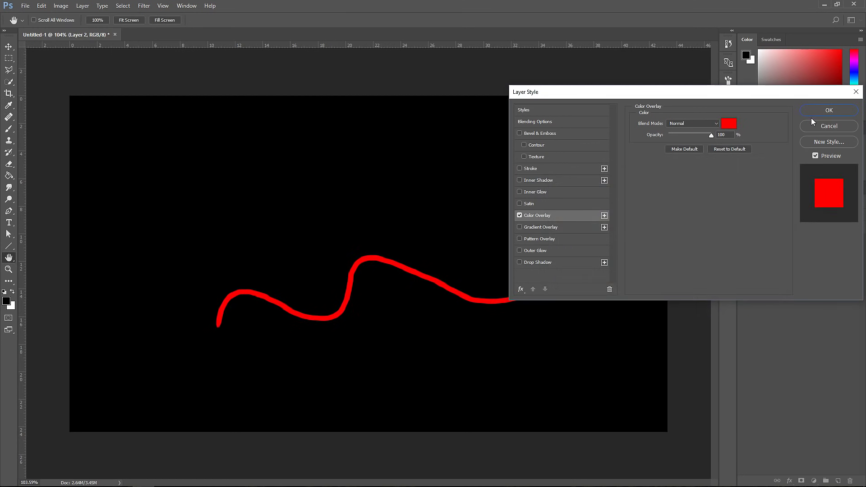
pyautogui.click(824, 110)
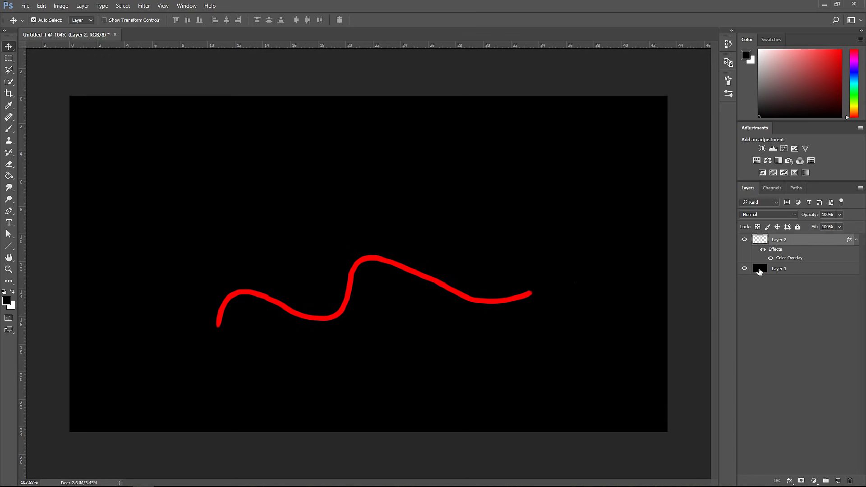
# Hide and show Layer 2, and do the same with Layer 1, to compare what each layer contributes.
pyautogui.click(744, 240)
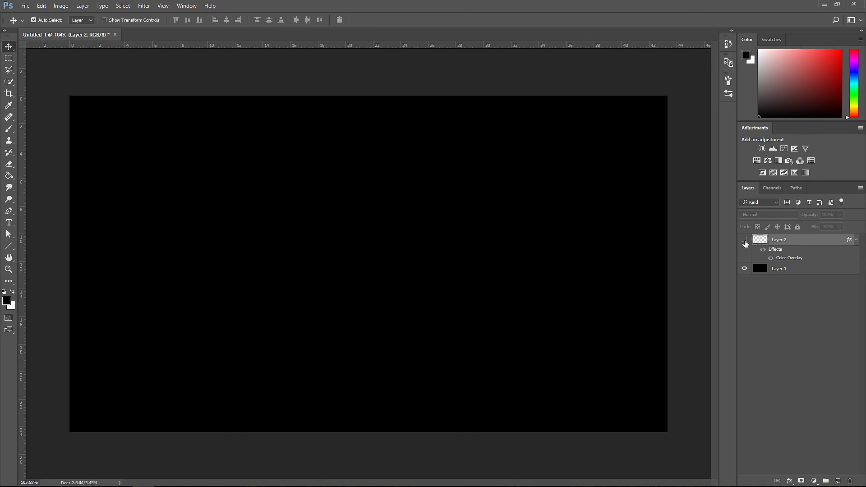
pyautogui.click(745, 242)
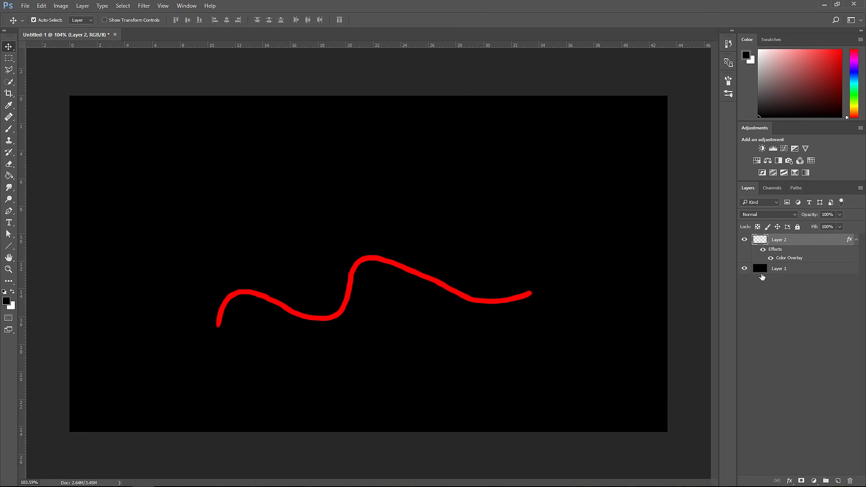
pyautogui.click(745, 269)
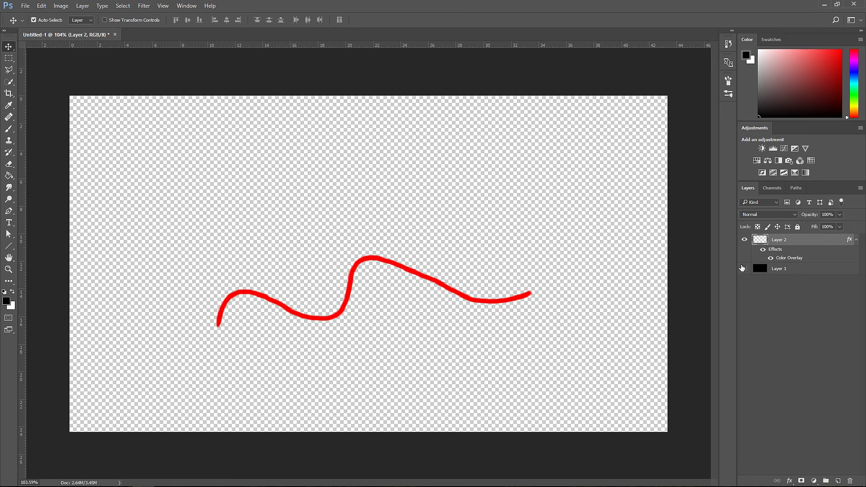
pyautogui.click(745, 269)
# Delete Layer 1, and restore it by going back to the History state just before the deletion.
pyautogui.click(785, 269)
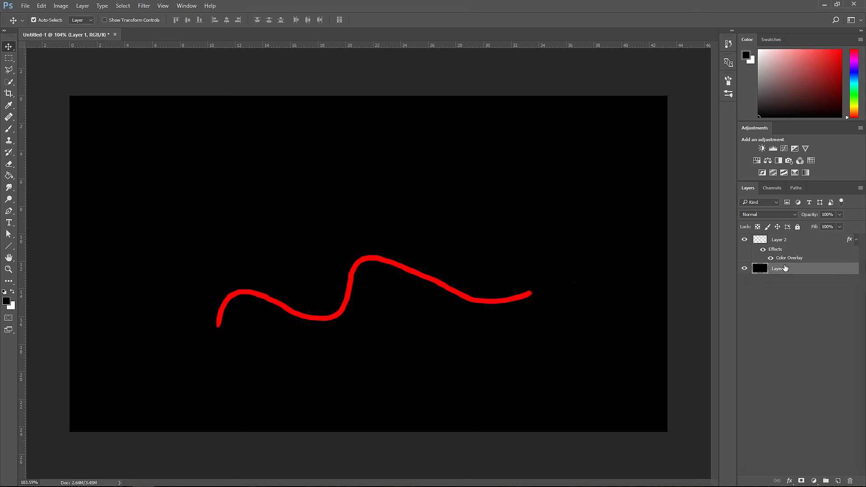
pyautogui.press('Delete')
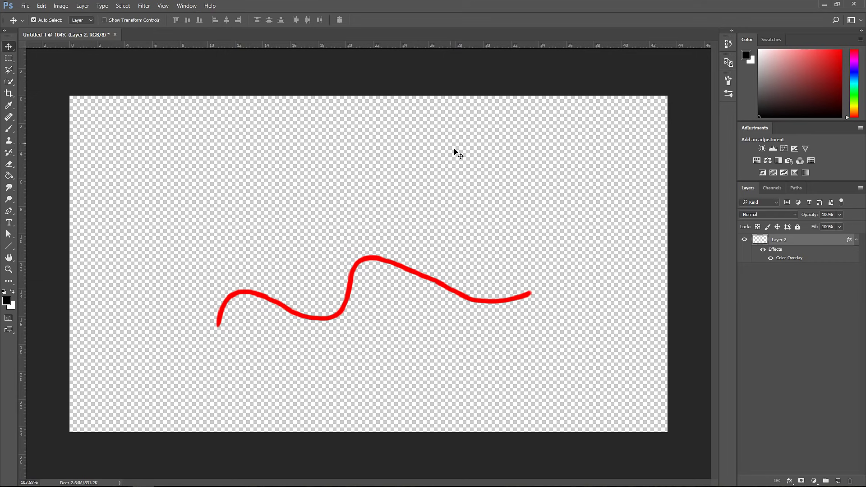
pyautogui.click(187, 6)
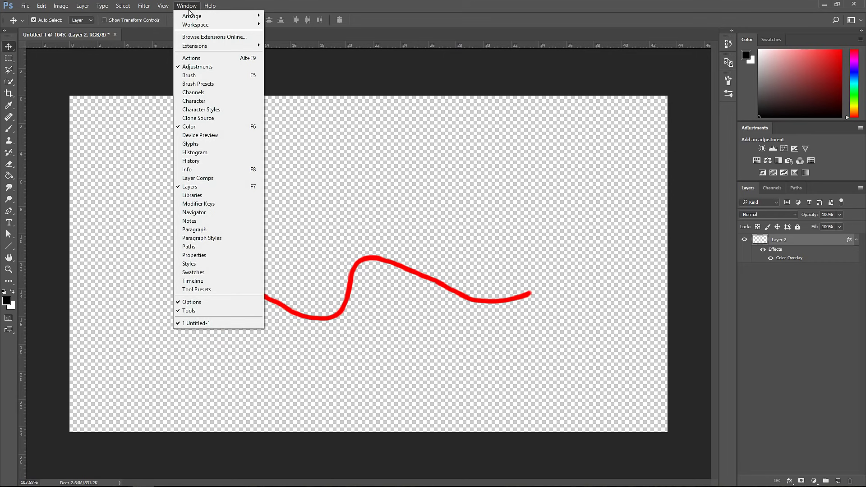
pyautogui.click(207, 161)
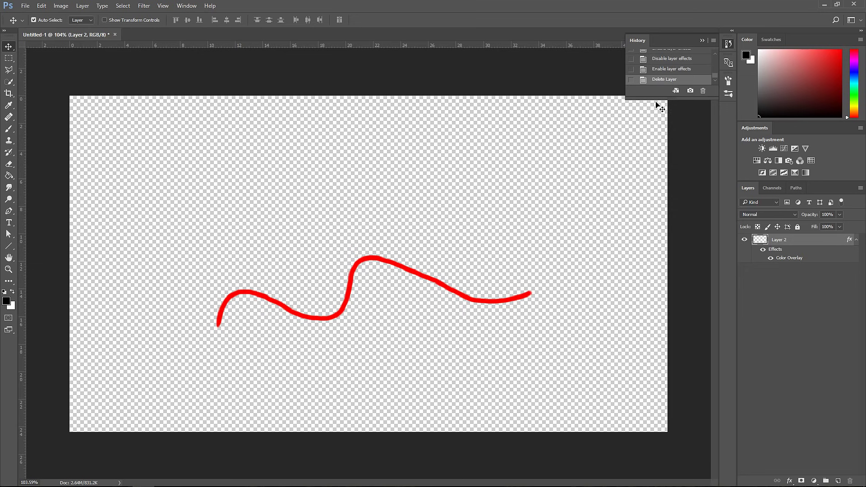
pyautogui.moveTo(623, 99); pyautogui.dragTo(599, 176)
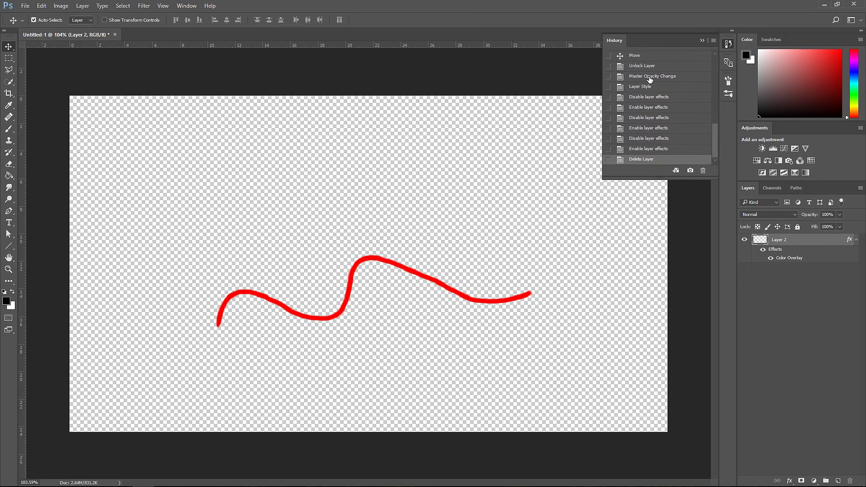
pyautogui.moveTo(668, 43)
pyautogui.mouseDown()
pyautogui.moveTo(589, 118)
pyautogui.moveTo(581, 158)
pyautogui.moveTo(519, 140)
pyautogui.moveTo(580, 152)
pyautogui.moveTo(661, 331)
pyautogui.moveTo(654, 114)
pyautogui.moveTo(660, 50)
pyautogui.mouseUp()
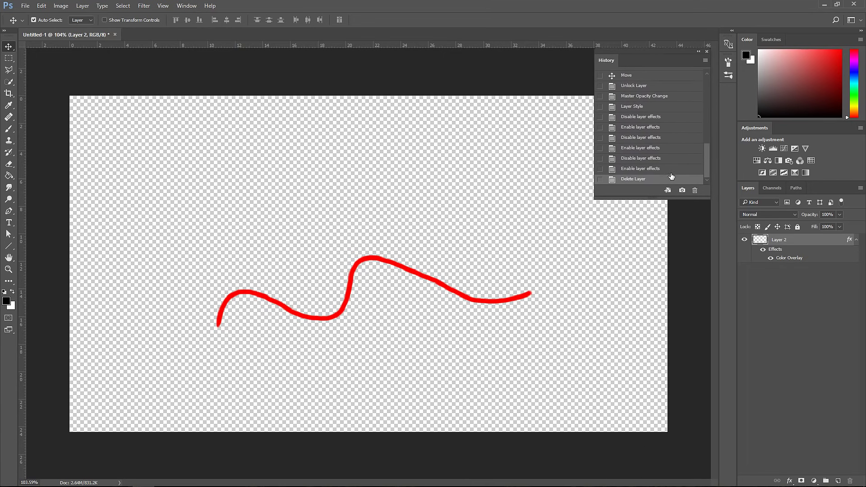
pyautogui.click(637, 170)
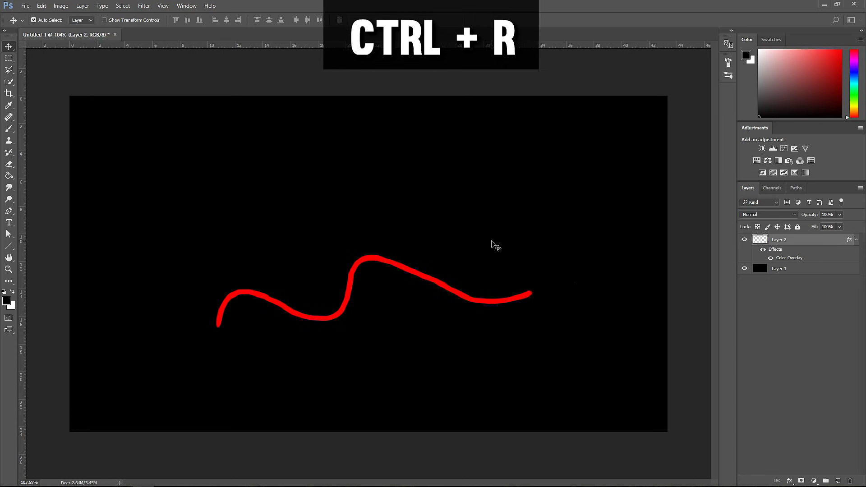
# Toggle the rulers off and on, and add a horizontal guide near the 12 mark and a vertical guide near the 22 mark.
pyautogui.hotkey('ctrl', 'r')
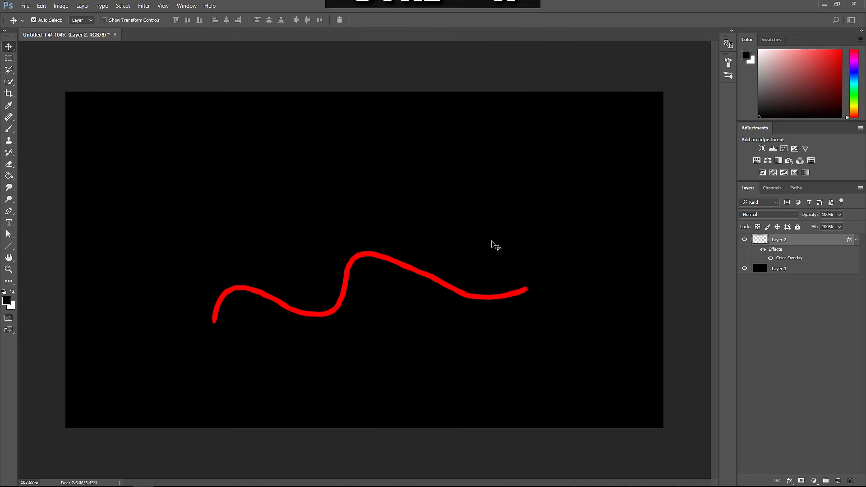
pyautogui.hotkey('ctrl', 'r')
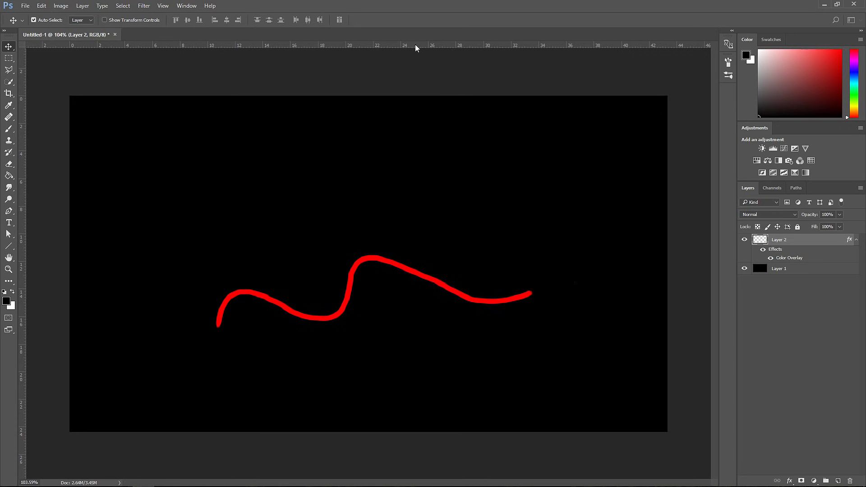
pyautogui.moveTo(415, 48); pyautogui.dragTo(414, 264)
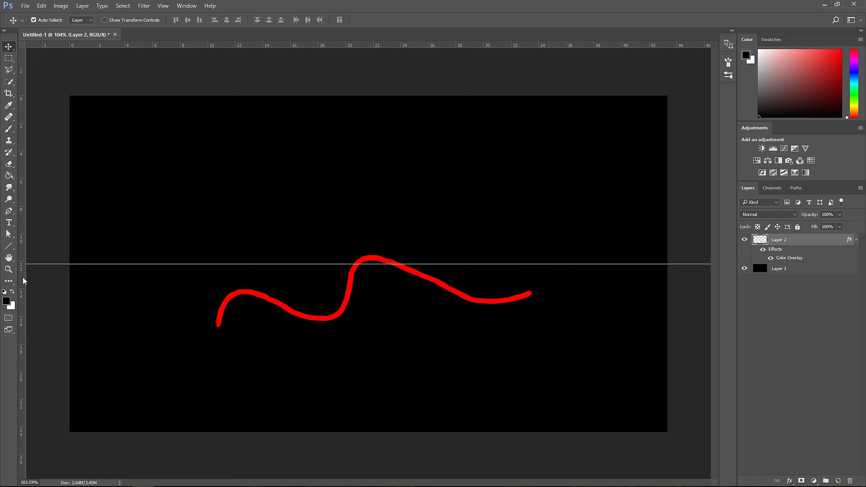
pyautogui.moveTo(24, 280); pyautogui.dragTo(375, 317)
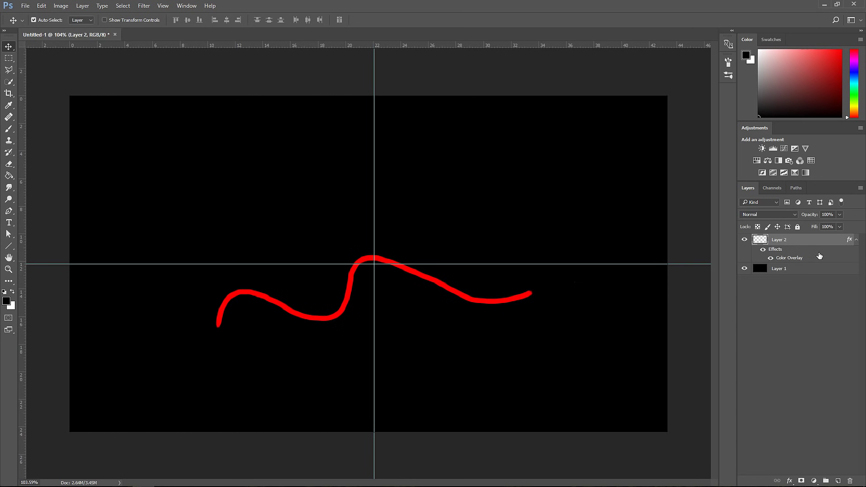
# Delete Layer 2 with the red stroke, and set up the Custom Shape tool with the irregular starburst shape.
pyautogui.press('Delete')
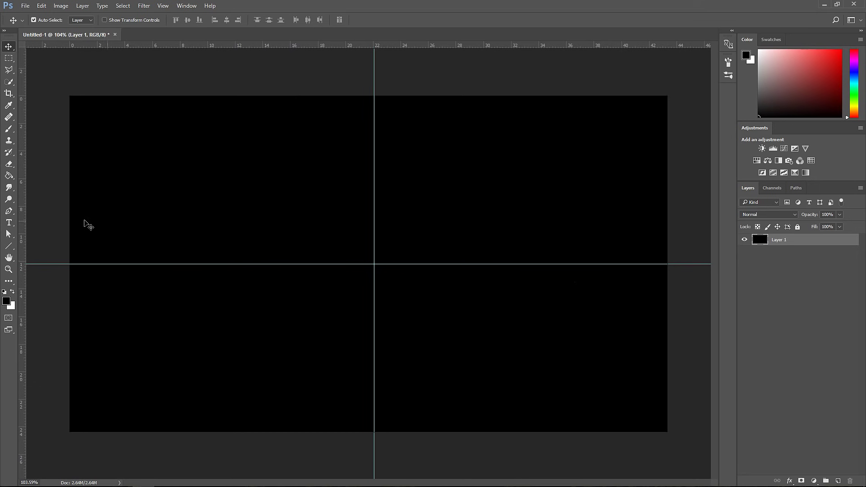
pyautogui.click(9, 247)
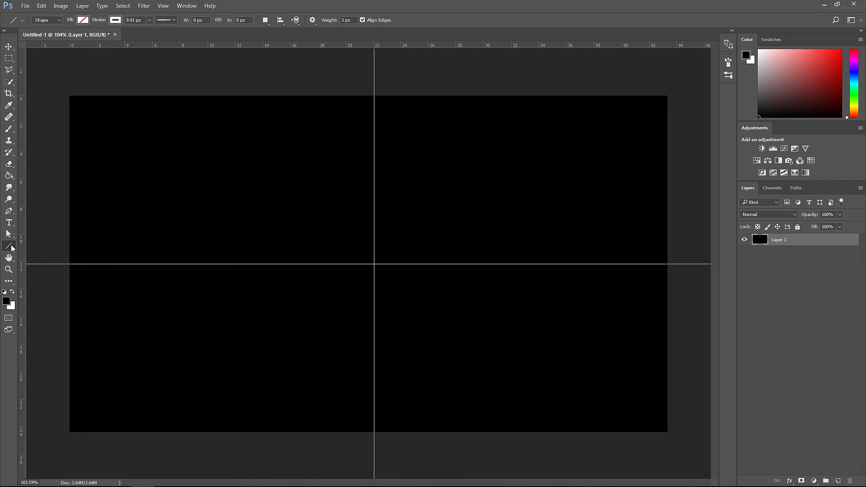
pyautogui.click(10, 250)
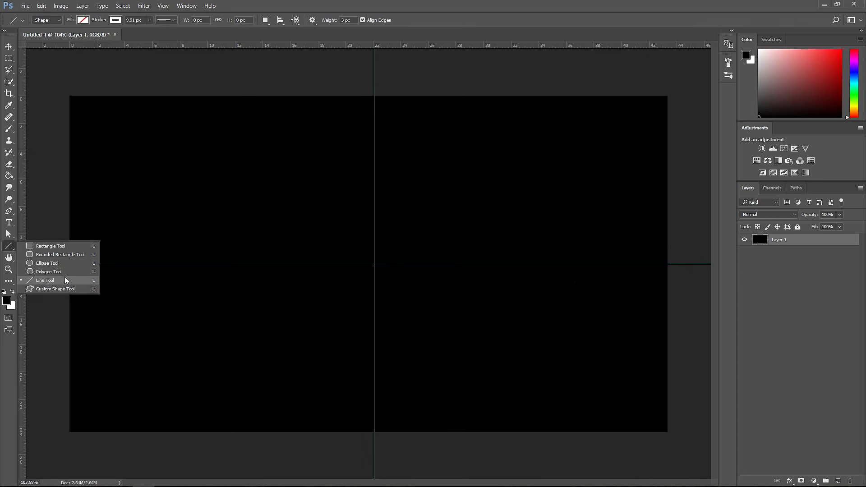
pyautogui.click(44, 290)
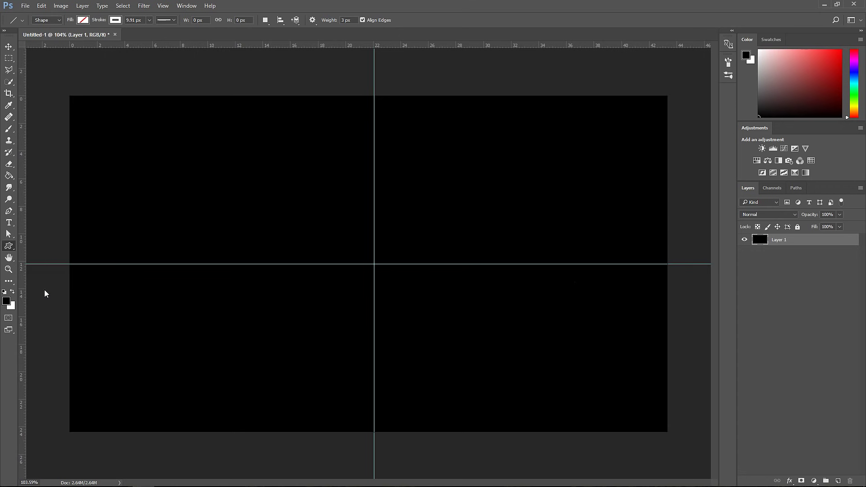
pyautogui.click(353, 22)
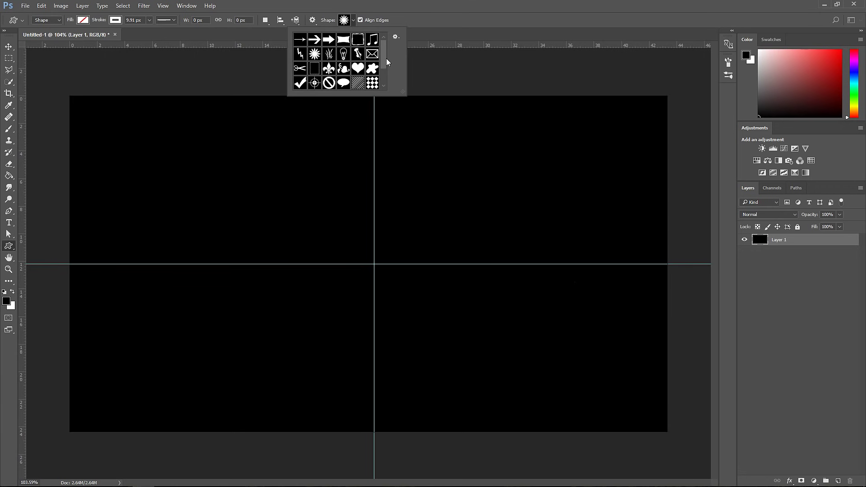
pyautogui.moveTo(385, 58); pyautogui.dragTo(383, 72)
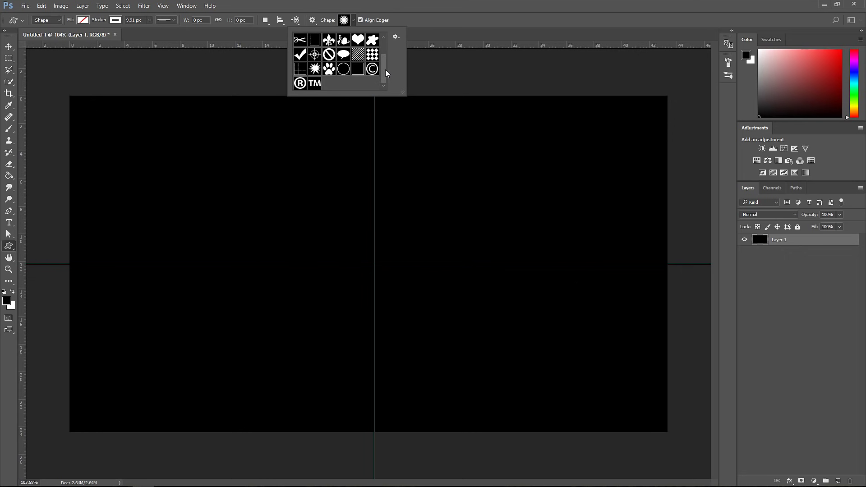
pyautogui.scroll(1, 322, 69)
pyautogui.doubleClick(316, 83)
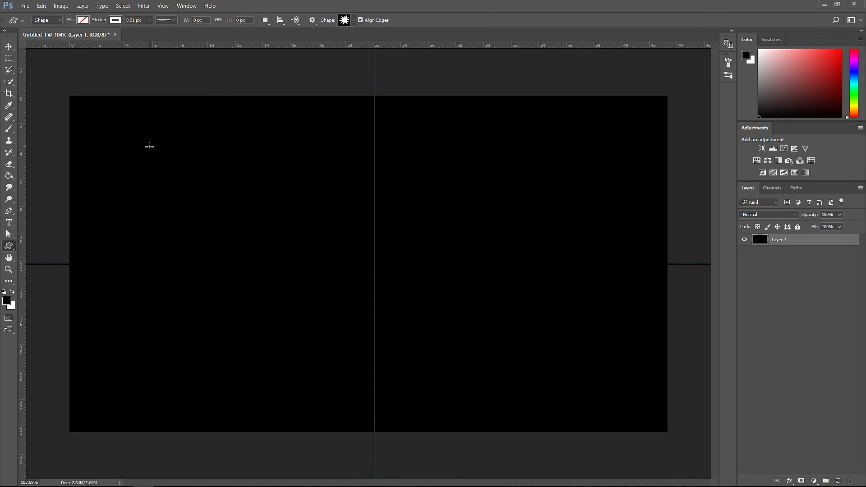
# Undo a test starburst of about 189 x 181 px, and set the shape options to a white fill without a stroke.
pyautogui.moveTo(131, 137); pyautogui.dragTo(244, 218)
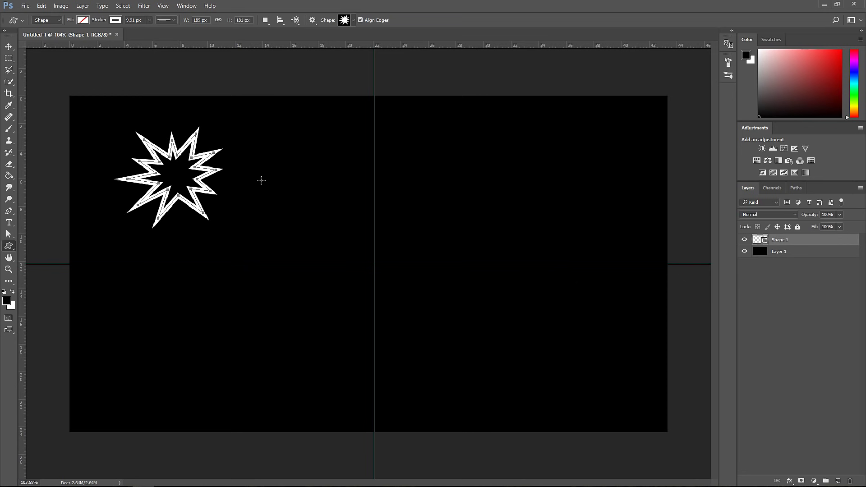
pyautogui.hotkey('ctrl', 'z')
pyautogui.click(118, 20)
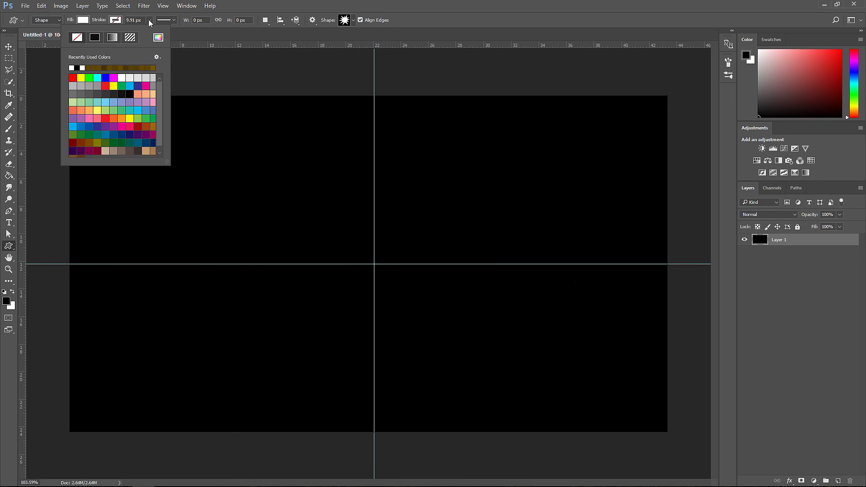
pyautogui.click(232, 10)
pyautogui.press('shift')
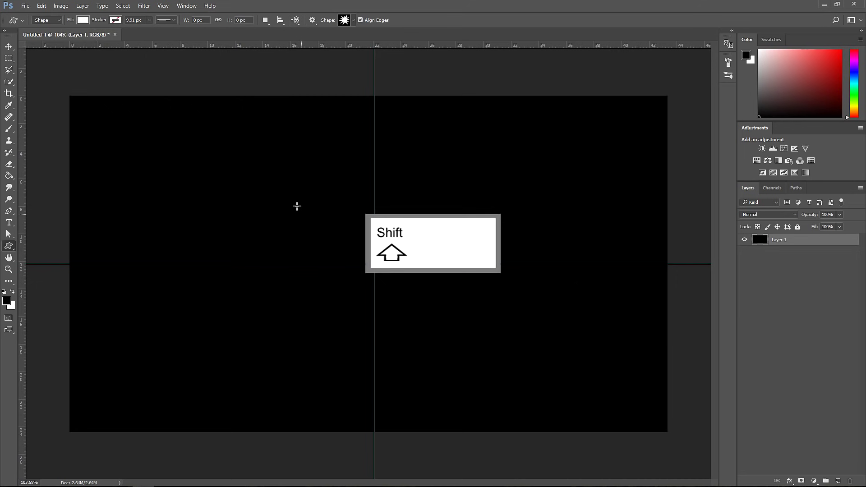
# Try a stretched starburst of about 471 x 321 px, undo it, and redraw it with constrained proportions in the canvas's upper-left quarter.
pyautogui.moveTo(130, 127); pyautogui.dragTo(347, 276)
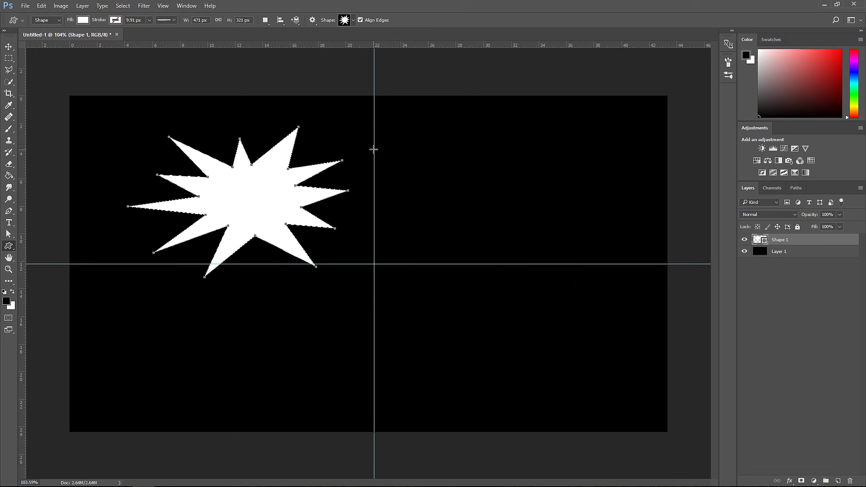
pyautogui.hotkey('ctrl', 'z')
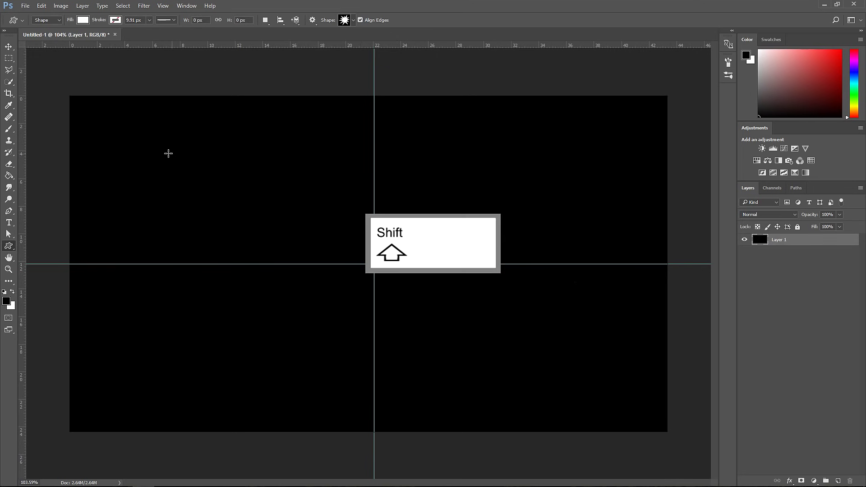
pyautogui.moveTo(139, 145); pyautogui.dragTo(269, 250)
pyautogui.press('v')
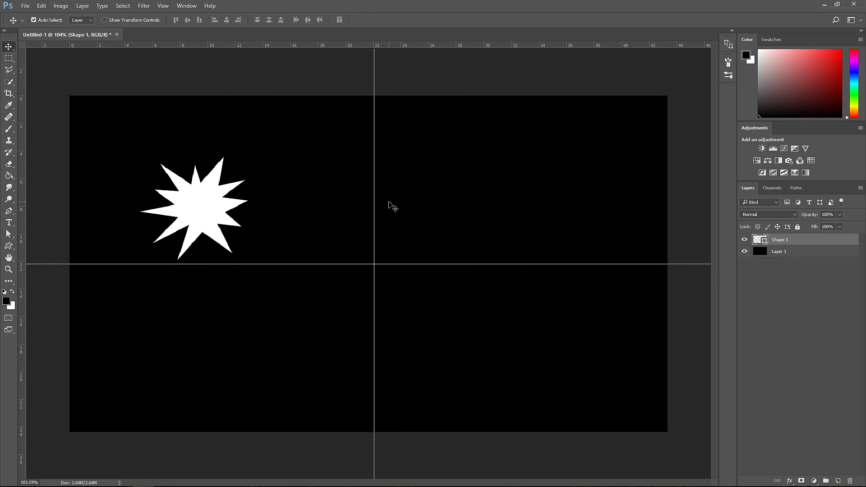
# Convert the Shape 1 layer to a Smart Object and activate the Rectangular Marquee tool.
pyautogui.rightClick(791, 240)
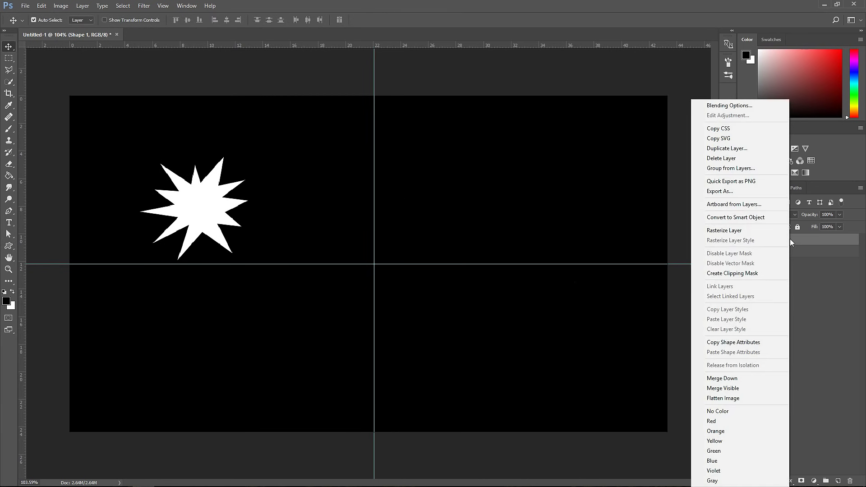
pyautogui.click(744, 217)
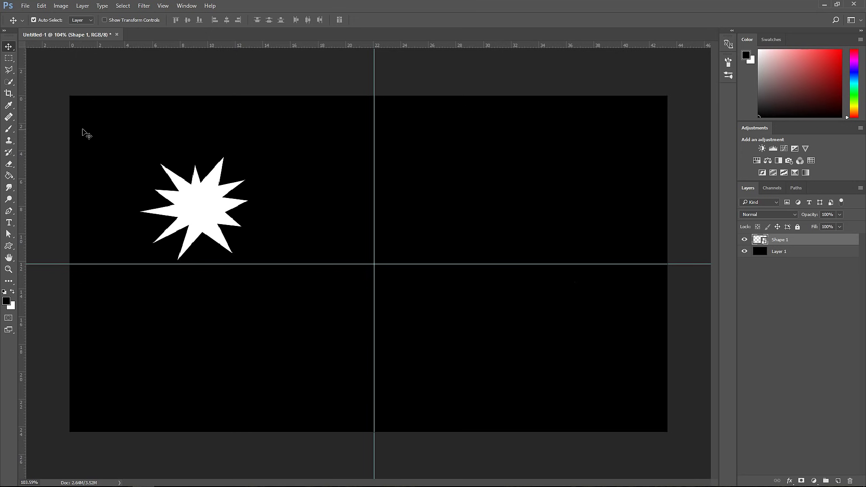
pyautogui.click(9, 59)
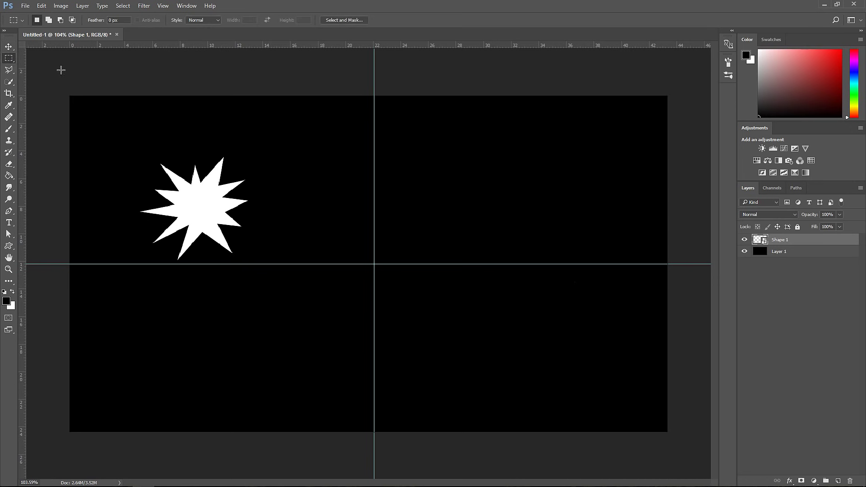
# Clear a trial marquee selection, and redraw a rectangular selection covering the whole canvas, about 43.35 x 24.38 cm.
pyautogui.moveTo(55, 82); pyautogui.dragTo(673, 443)
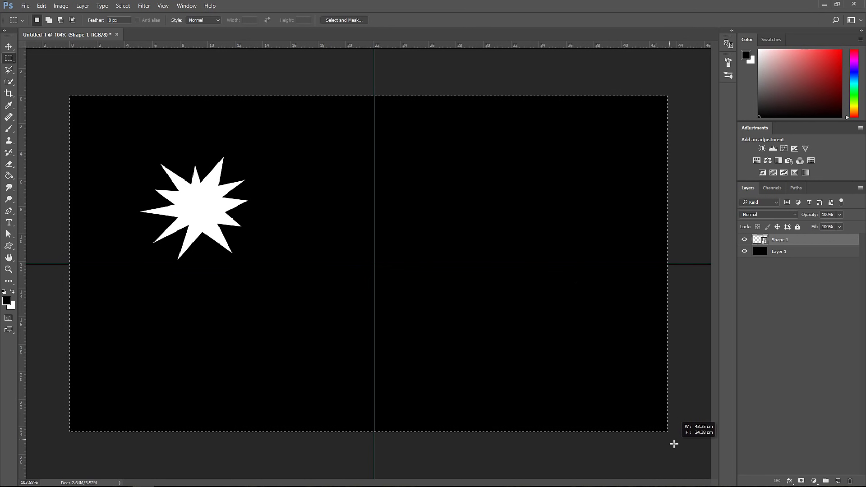
pyautogui.click(673, 442)
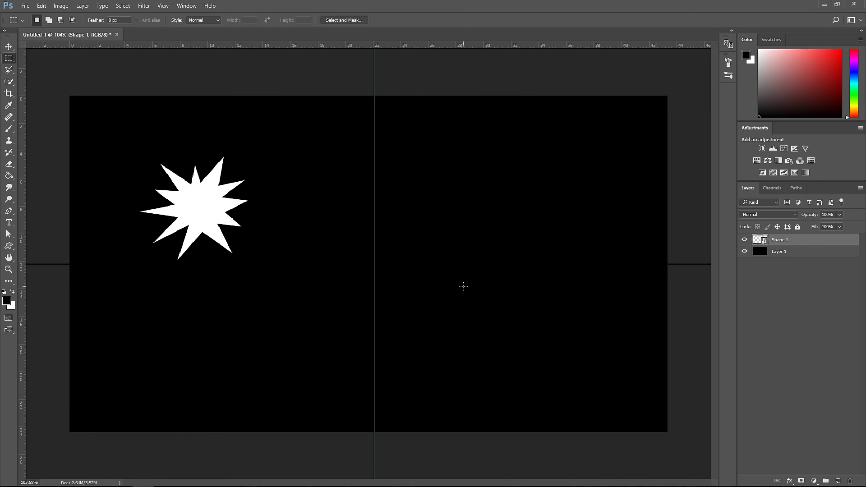
pyautogui.moveTo(50, 86); pyautogui.dragTo(707, 456)
# Align the Shape 1 starburst to the selection's vertical and horizontal centers with the Move tool, and deselect the canvas.
pyautogui.click(10, 47)
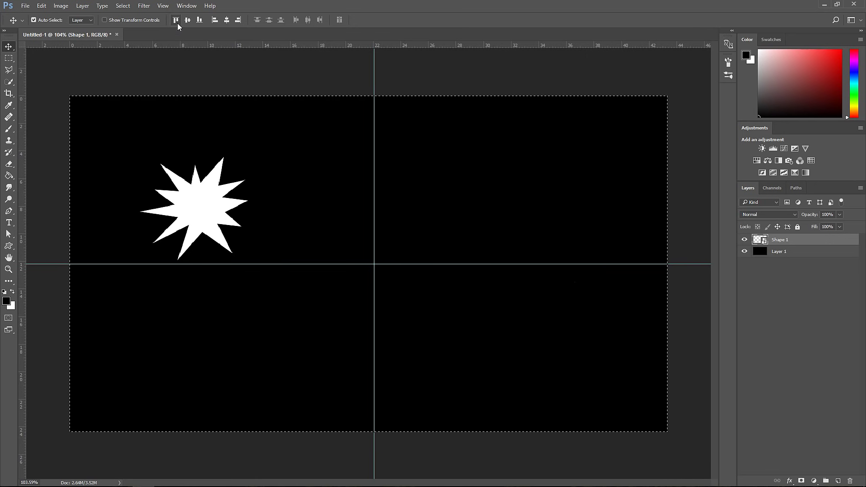
pyautogui.press('m')
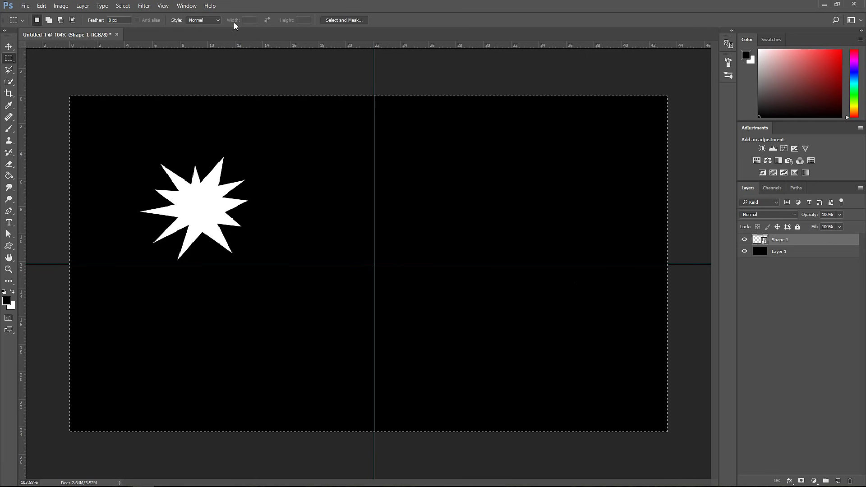
pyautogui.click(9, 47)
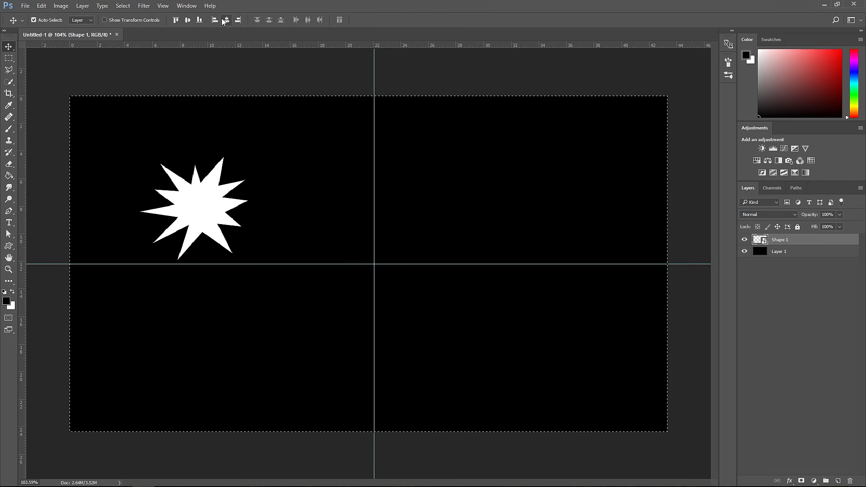
pyautogui.click(187, 21)
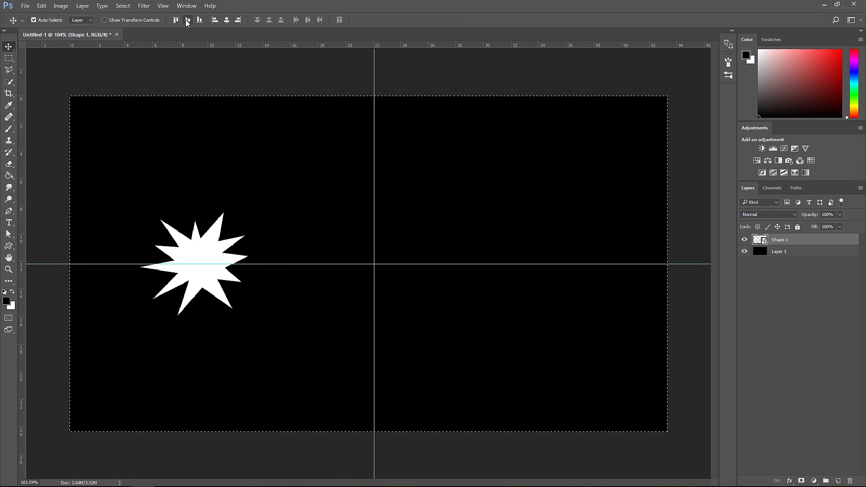
pyautogui.click(228, 20)
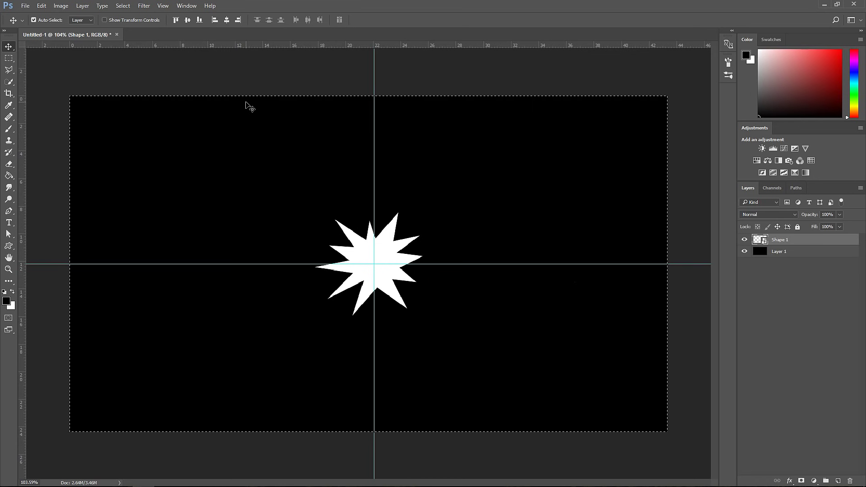
pyautogui.hotkey('ctrl', 'd')
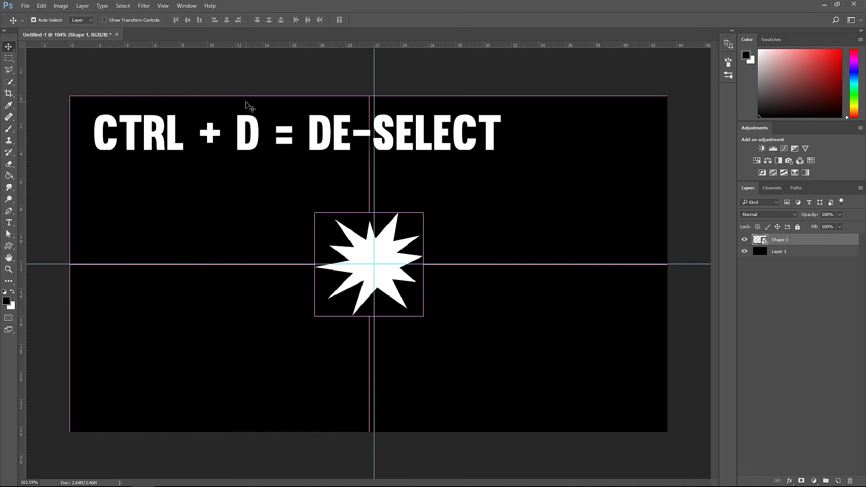